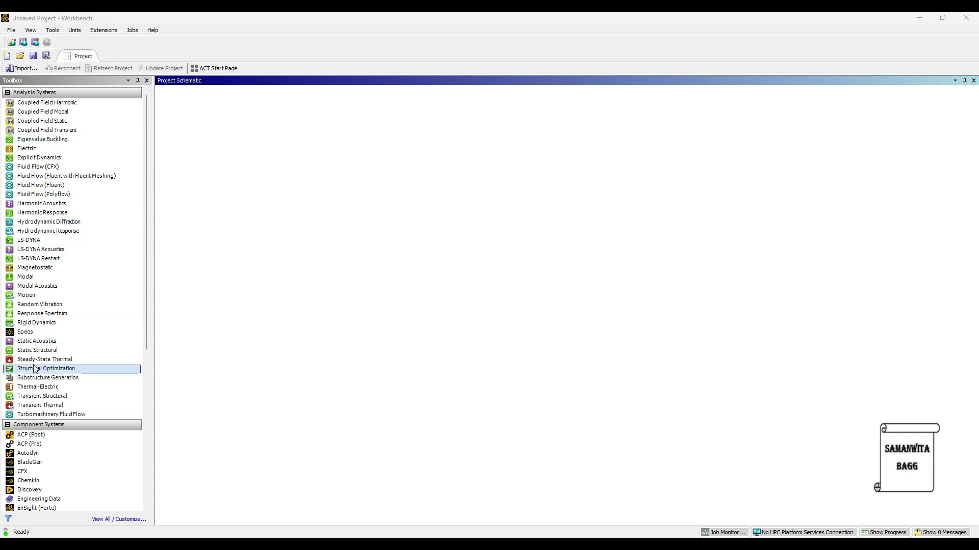
Step: Add a Static Structural analysis system to the project and open its Engineering Data, widening the material outline
left_click(52, 351)
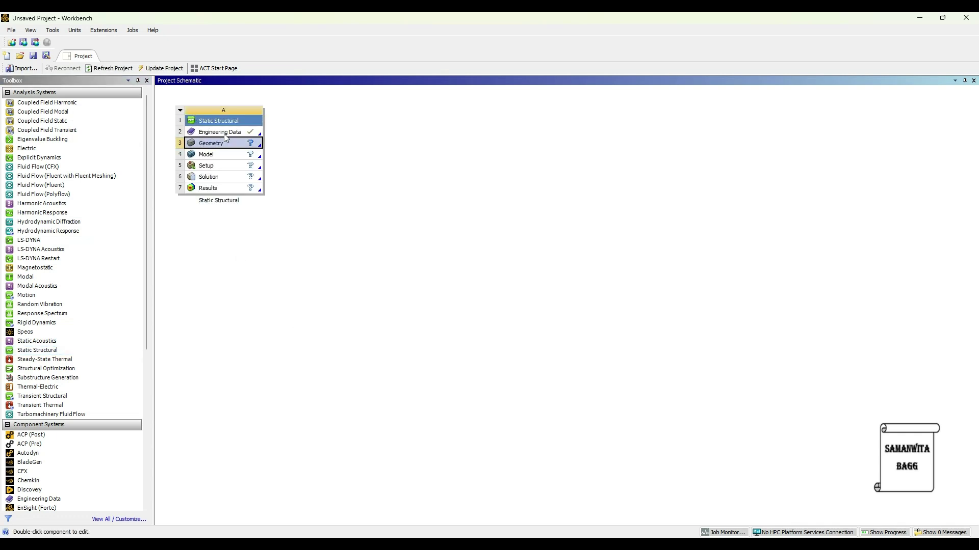
double_click(227, 134)
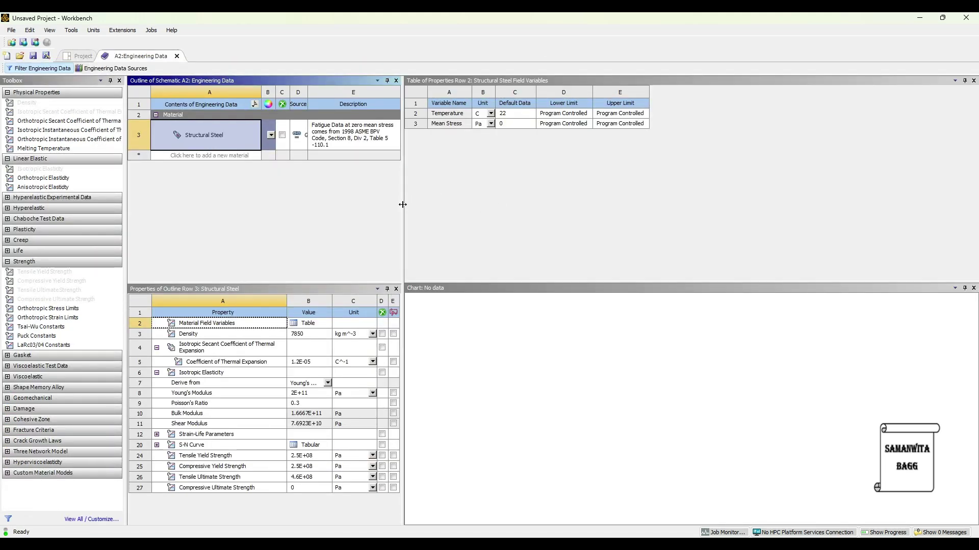
left_click_drag(403, 205, 595, 204)
Step: Add a new material named Concrete M30 to the engineering data
left_click(194, 142)
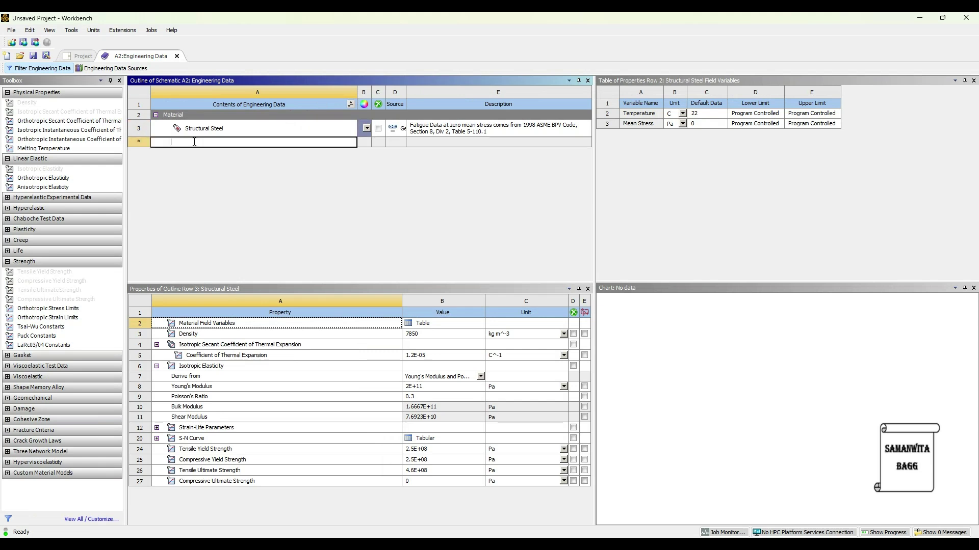
type("Co")
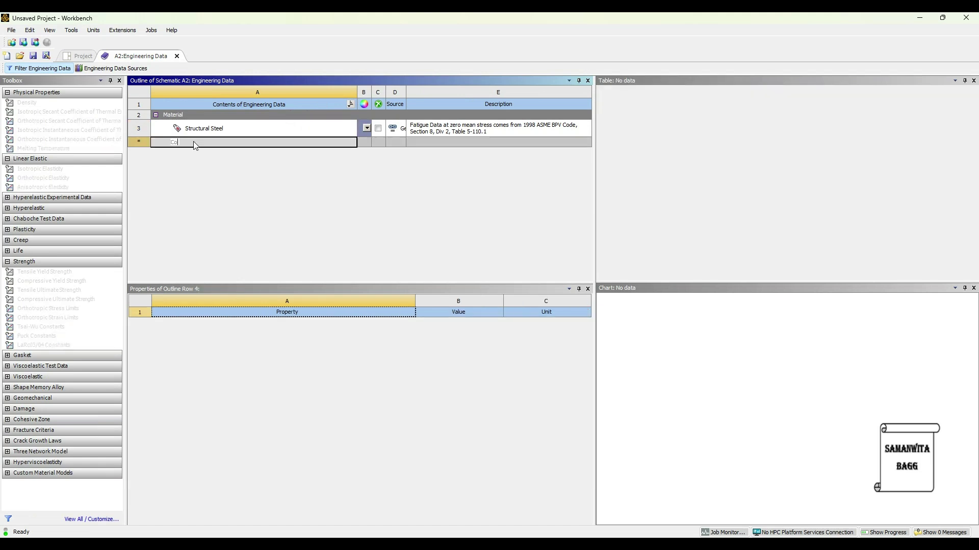
type("ncret")
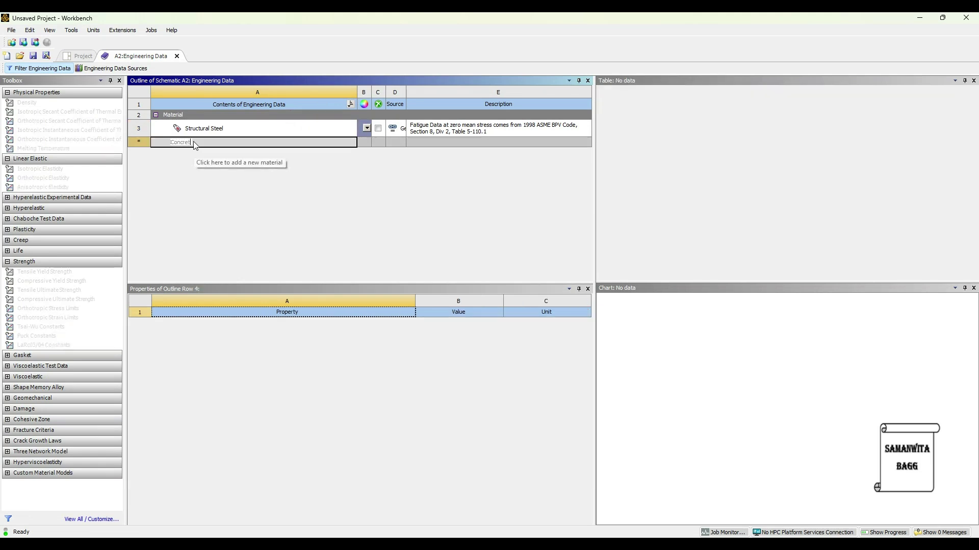
type("e")
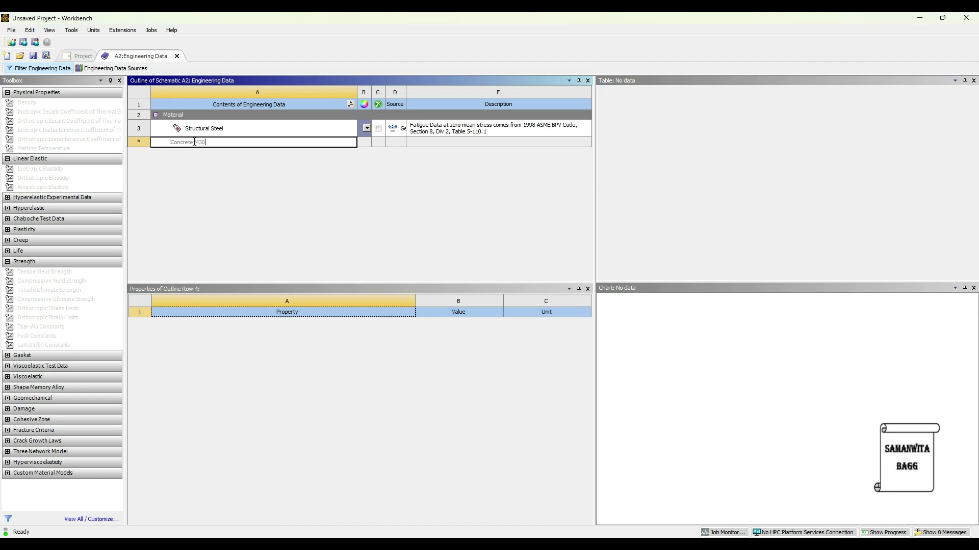
type(" M30")
key("Return")
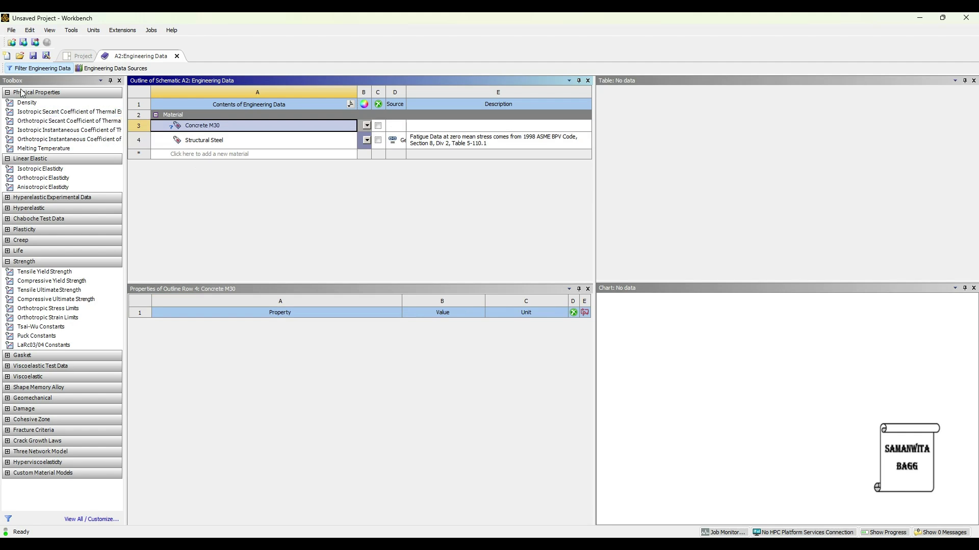
Step: Give Concrete M30 a Density property of 2300 kg m^-3
double_click(28, 103)
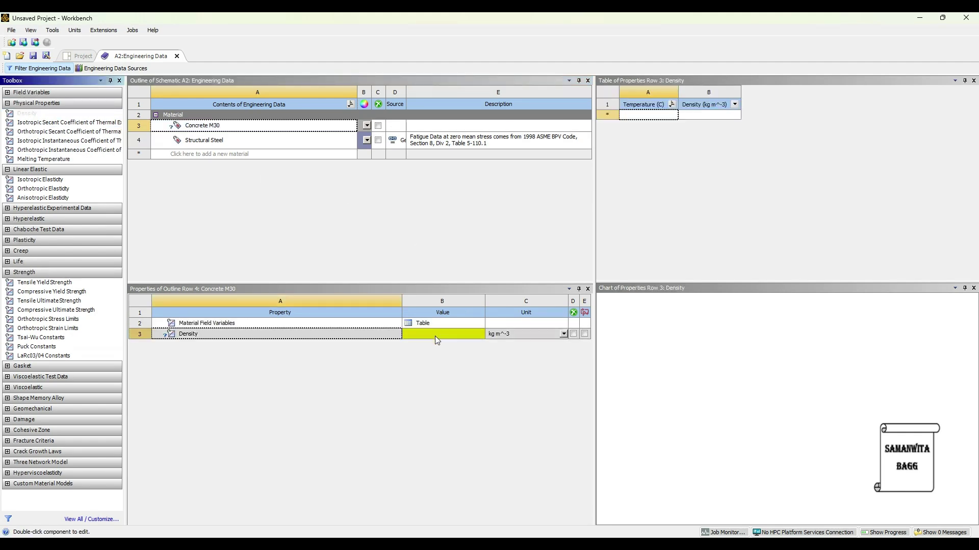
left_click(436, 335)
type("2300")
key("Return")
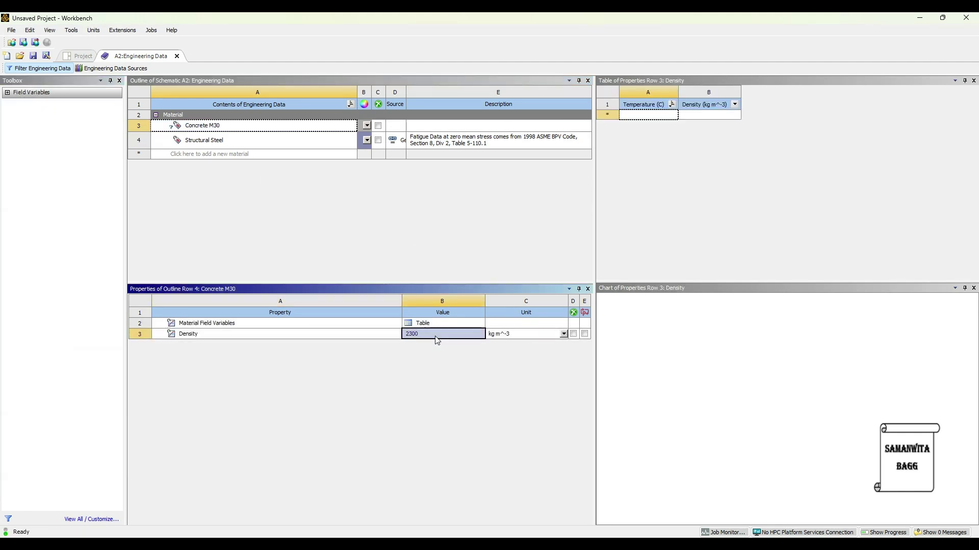
Step: Add Isotropic Elasticity to Concrete M30 with a Young's Modulus of 25 MPa and a Poisson's Ratio of 0.18
left_click(214, 126)
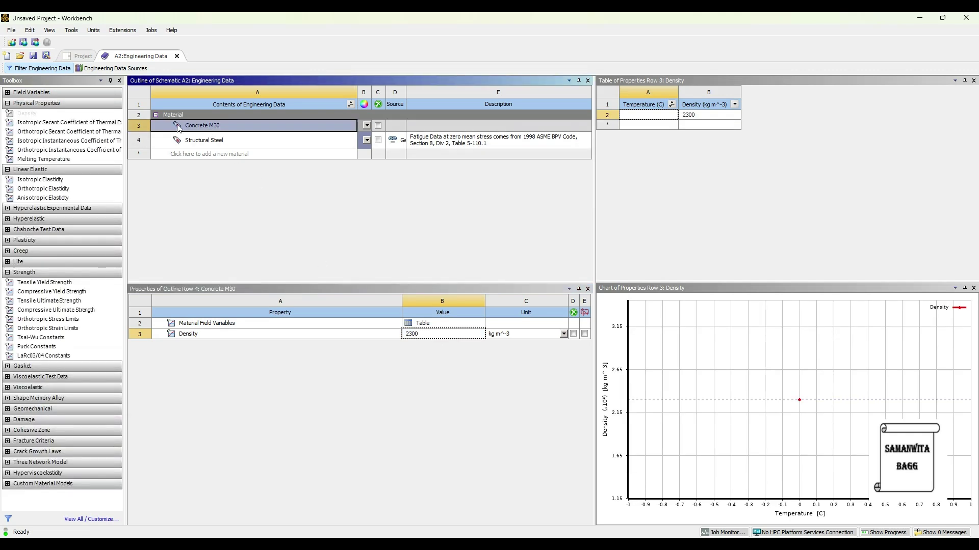
double_click(41, 180)
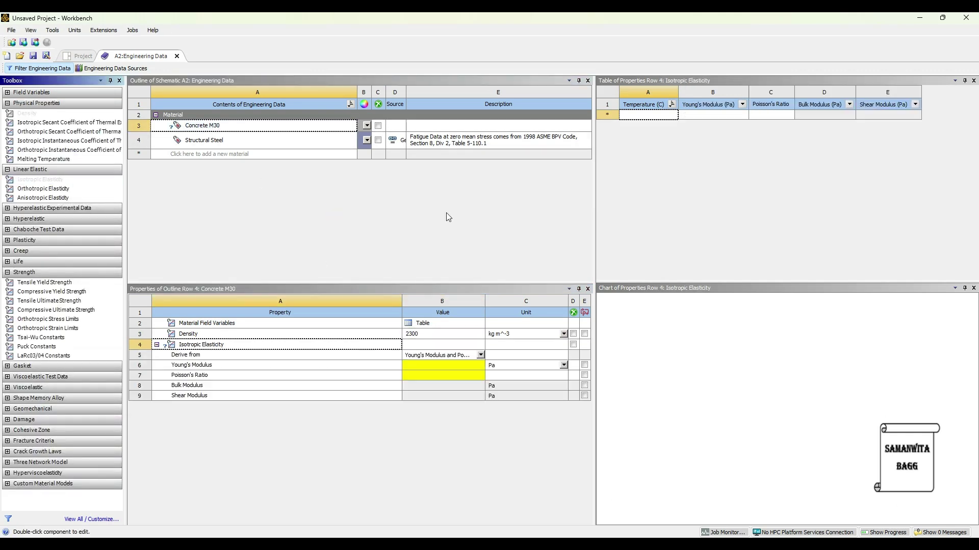
left_click(563, 365)
left_click(517, 410)
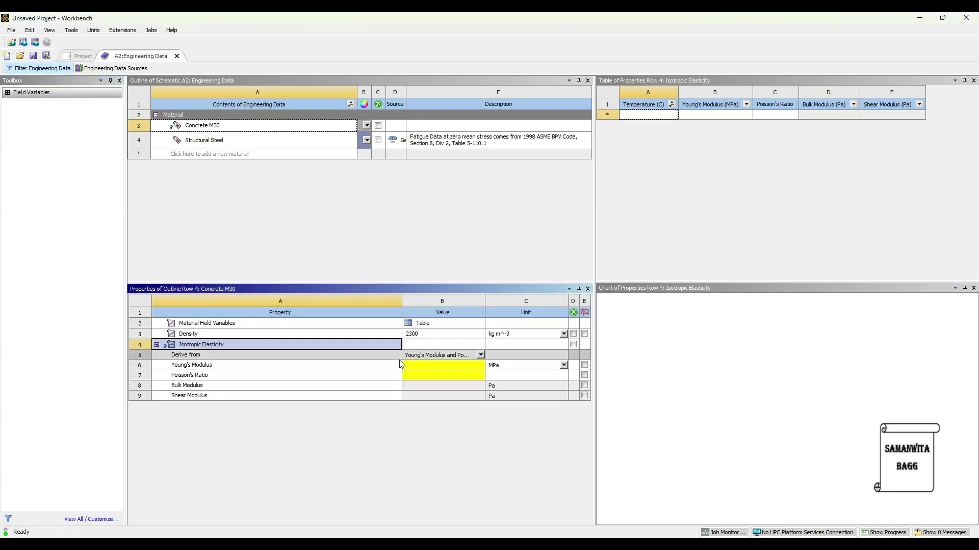
left_click(426, 366)
type("25")
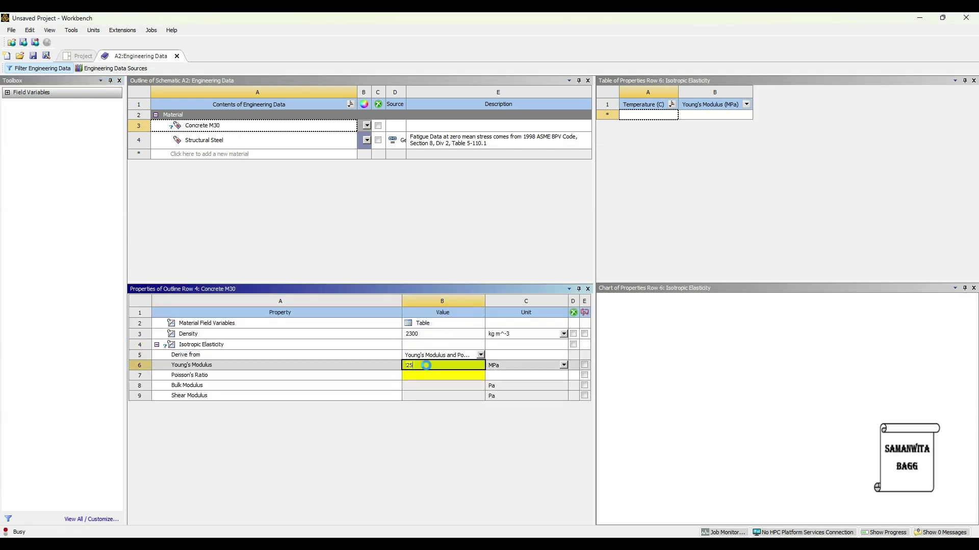
key("Return")
type("0.18")
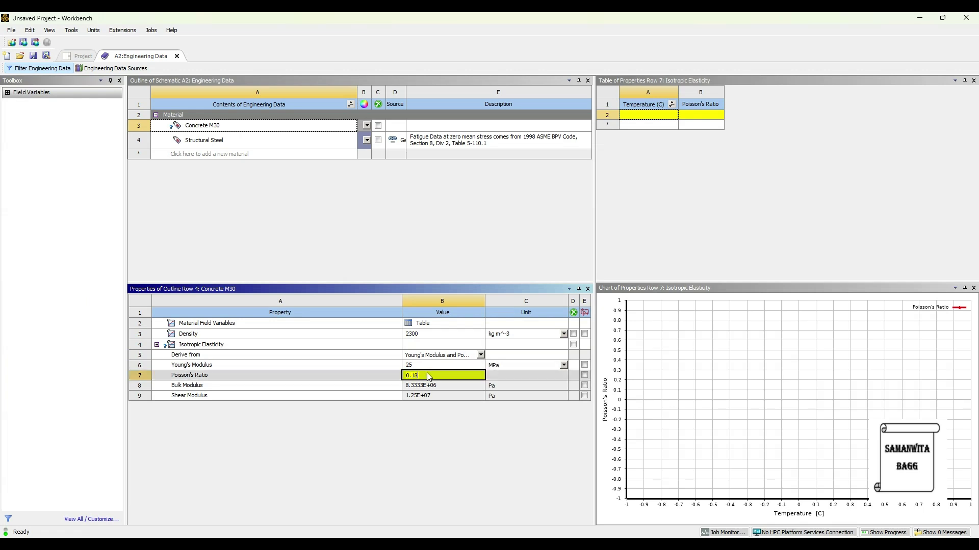
key("Return")
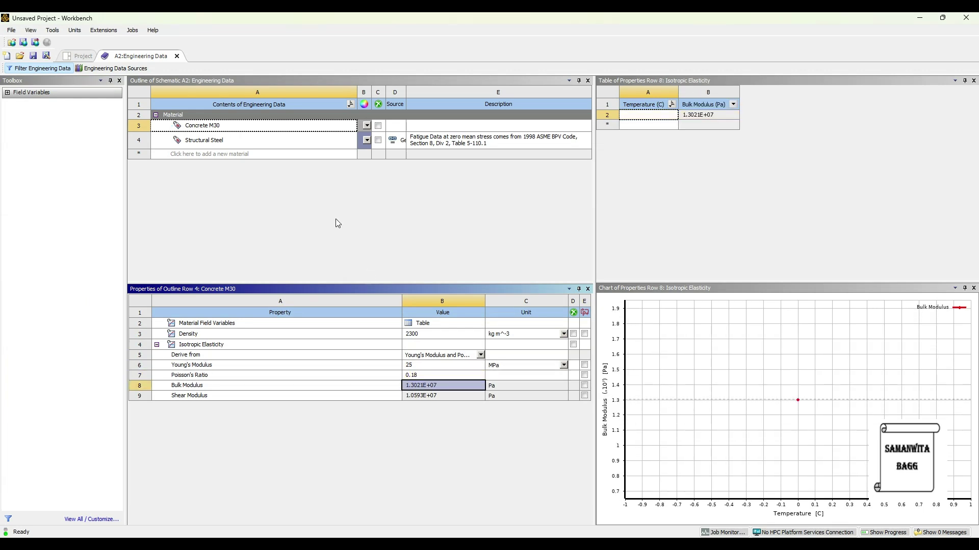
Step: Add a Compressive Yield Strength of 30 MPa to Concrete M30
left_click(236, 131)
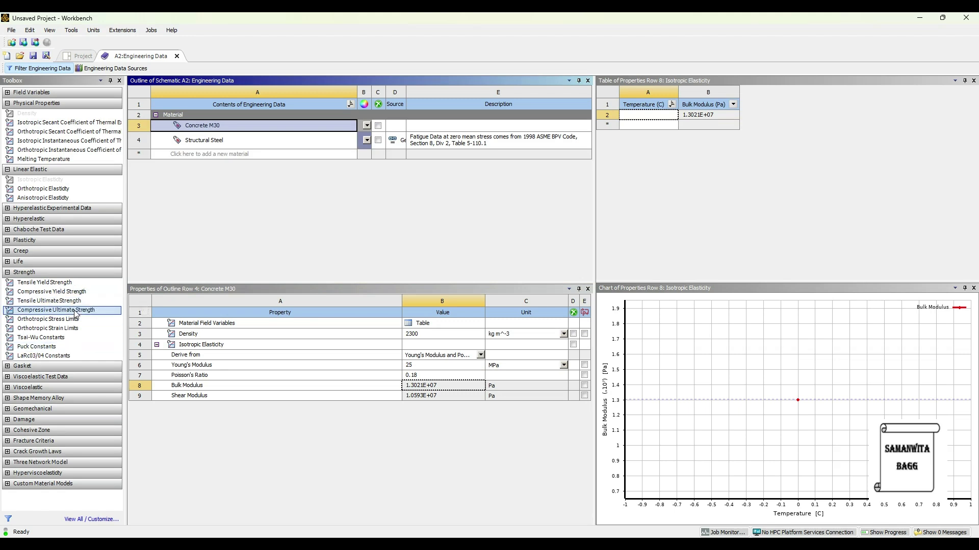
left_click(98, 293)
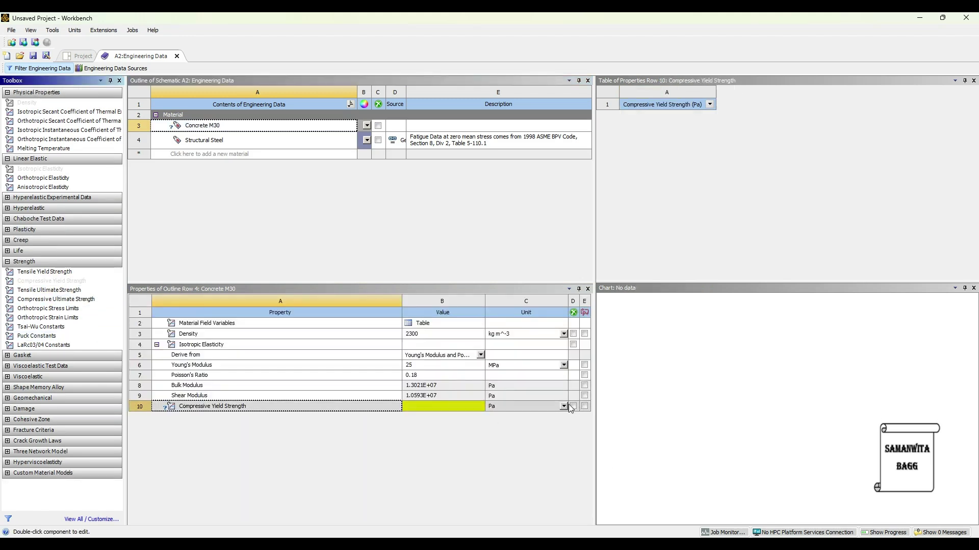
left_click(563, 406)
left_click(492, 451)
left_click(447, 408)
type("30")
key("Return")
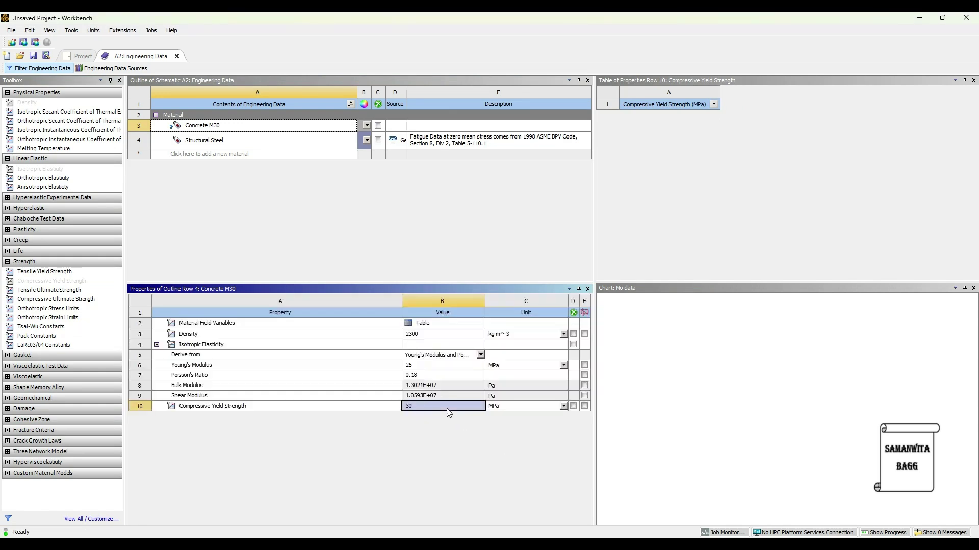
Step: Add another new material named Steel to the engineering data
left_click(191, 153)
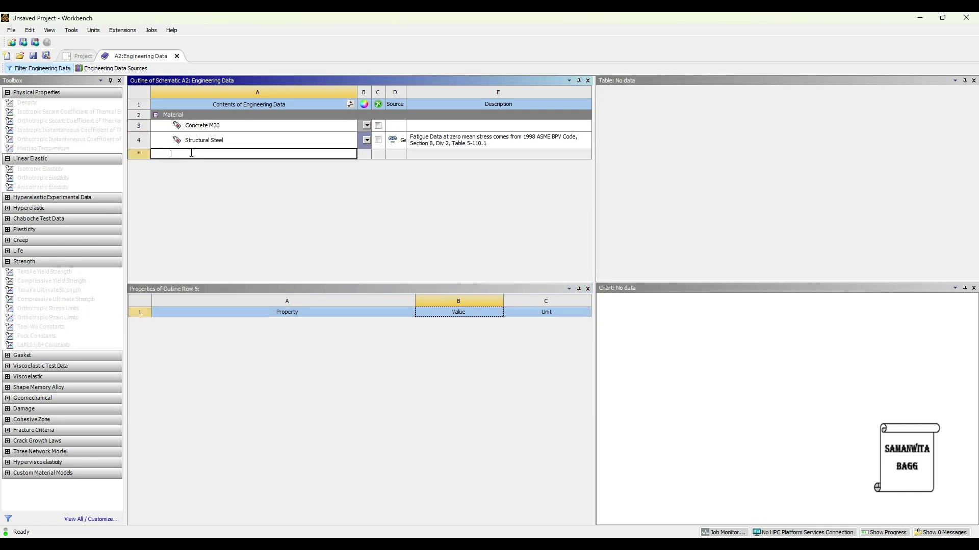
type("Stee")
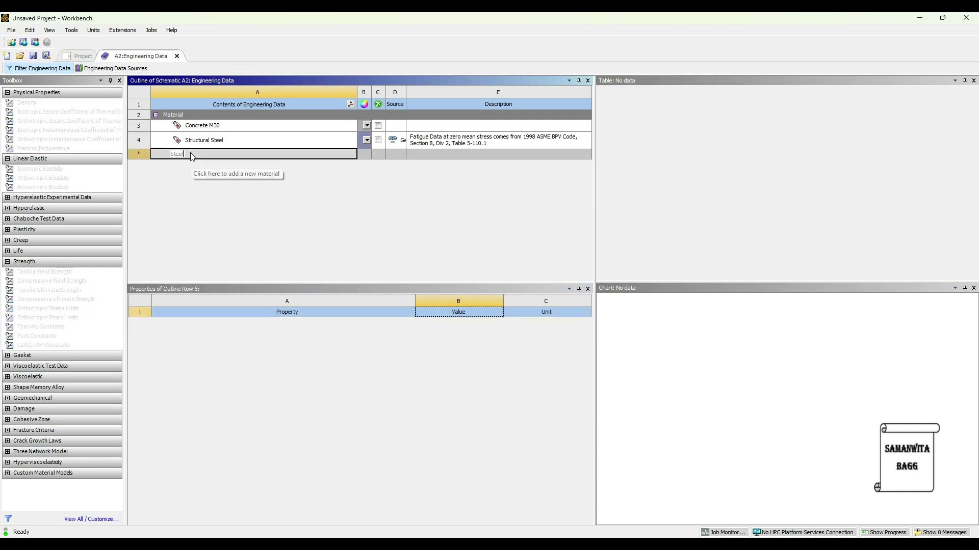
type("l")
key("Return")
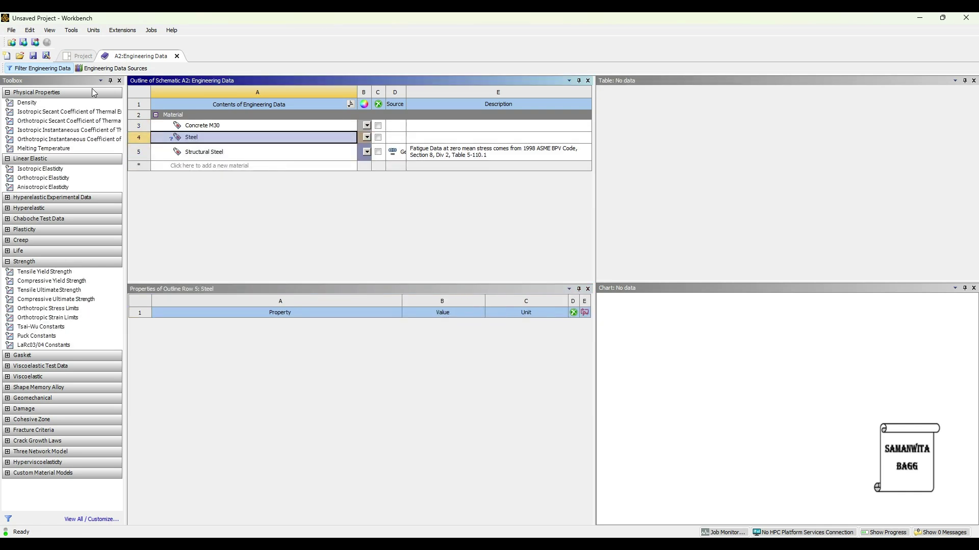
Step: Give the Steel material a Density property of 7850 kg m^-3
double_click(45, 104)
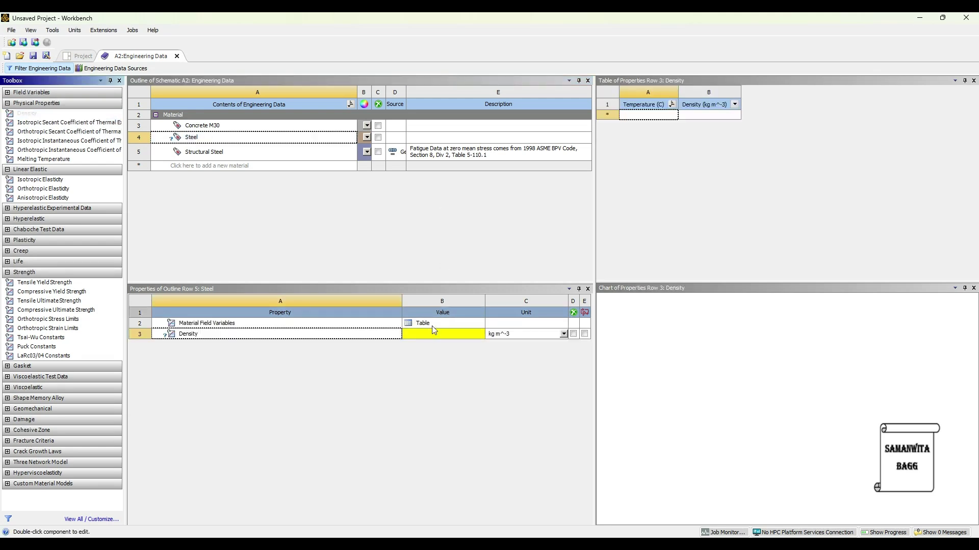
left_click(429, 334)
type("7850")
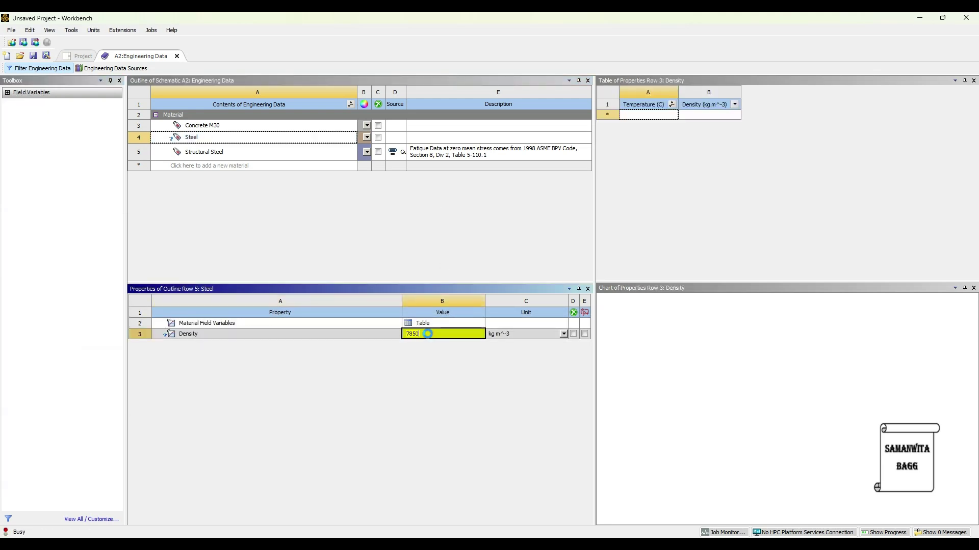
key("Return")
Step: Add Isotropic Elasticity to Steel with a Young's Modulus of 200e9 Pa and a Poisson's Ratio of 0.3
left_click(244, 138)
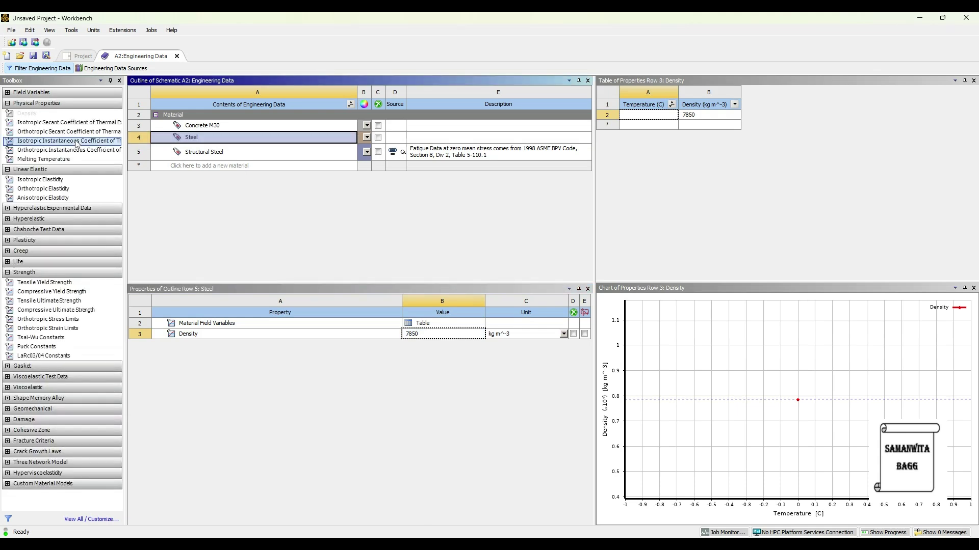
left_click_drag(53, 177, 304, 236)
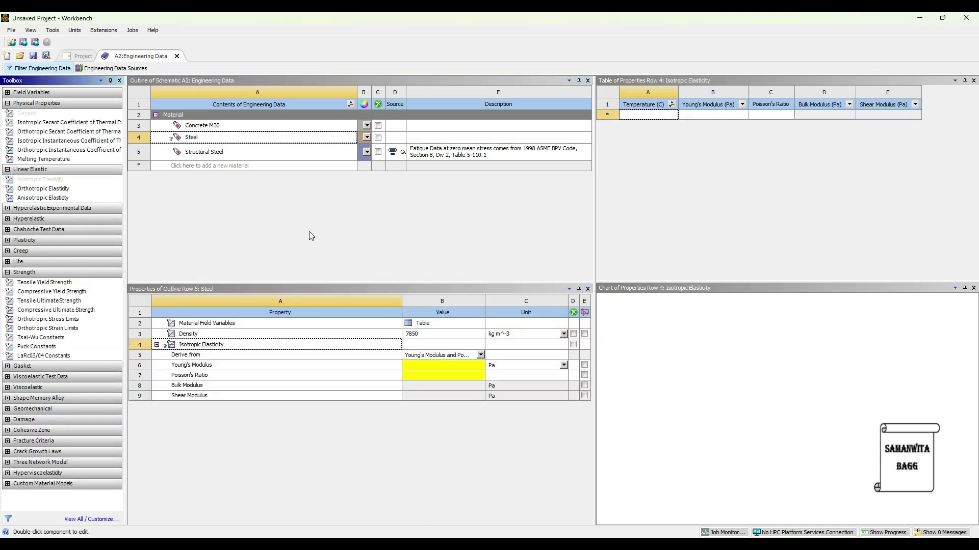
left_click(434, 364)
type("200")
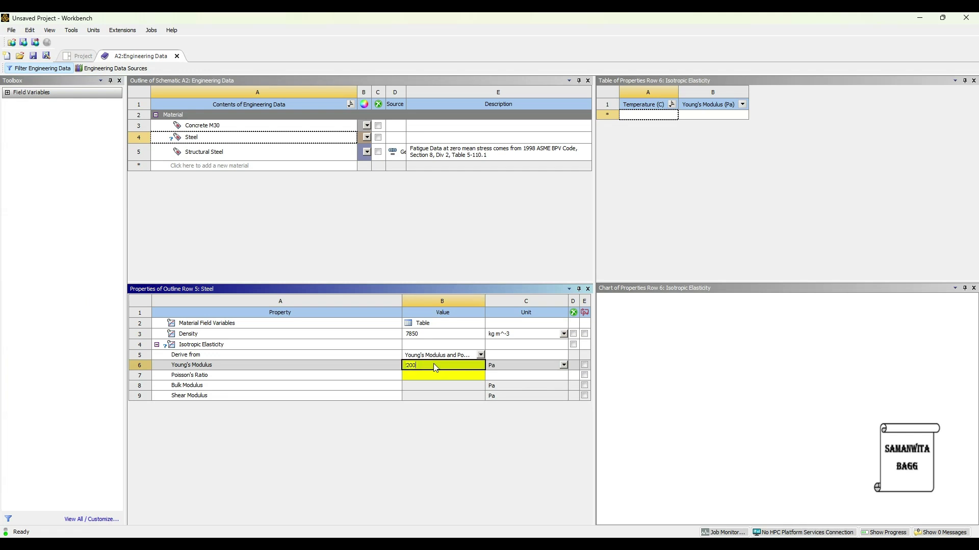
type("e9")
key("Return")
type("0.3")
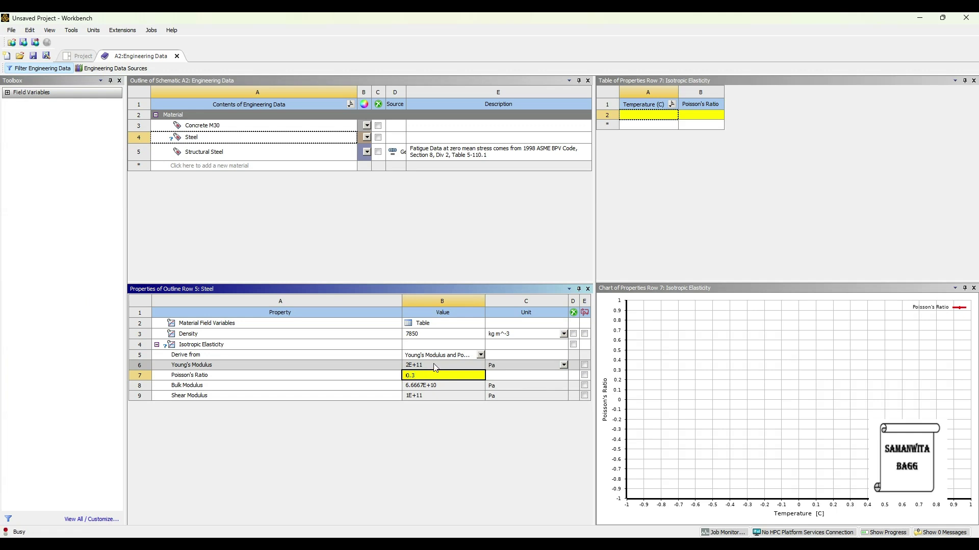
key("Return")
Step: Add a Tensile Yield Strength of 250 MPa to the Steel material
left_click(204, 137)
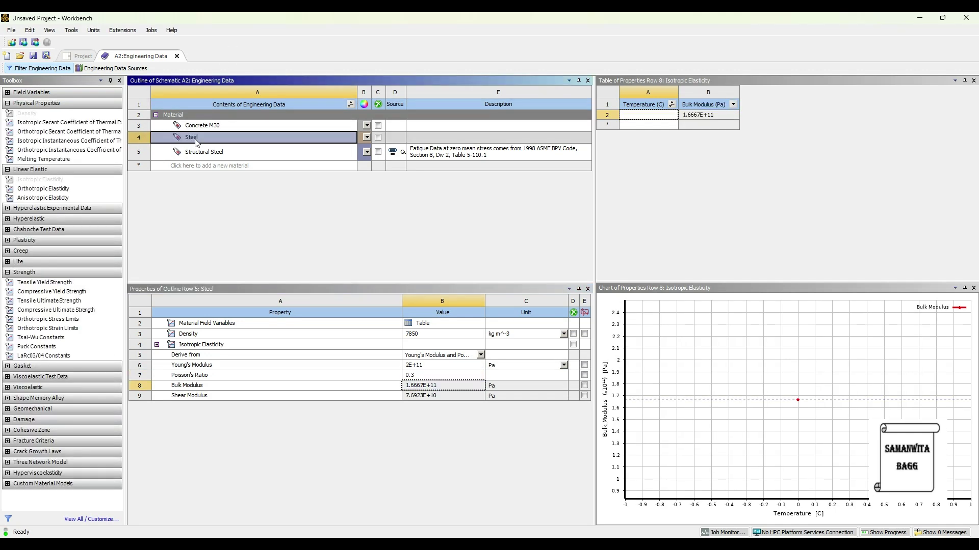
left_click_drag(44, 282, 422, 439)
left_click(563, 406)
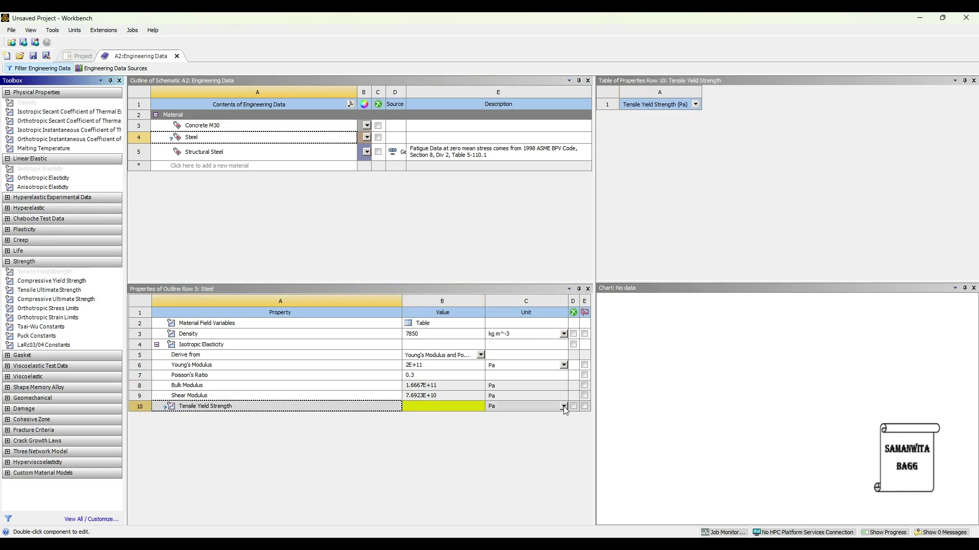
left_click(563, 407)
left_click(493, 451)
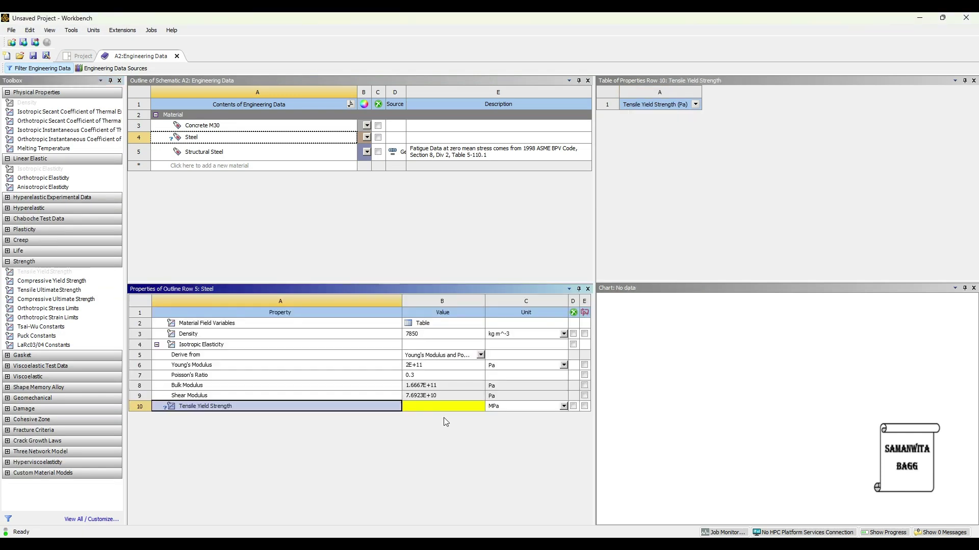
left_click(422, 405)
type("250")
key("Return")
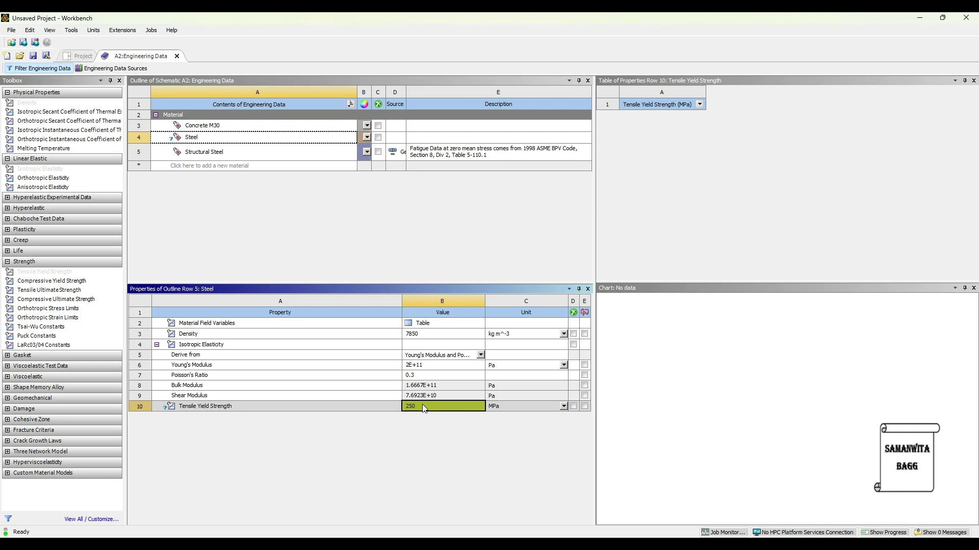
Step: Update the project from the project schematic and start a new DesignModeler geometry for the Static Structural system
left_click(86, 56)
left_click(161, 69)
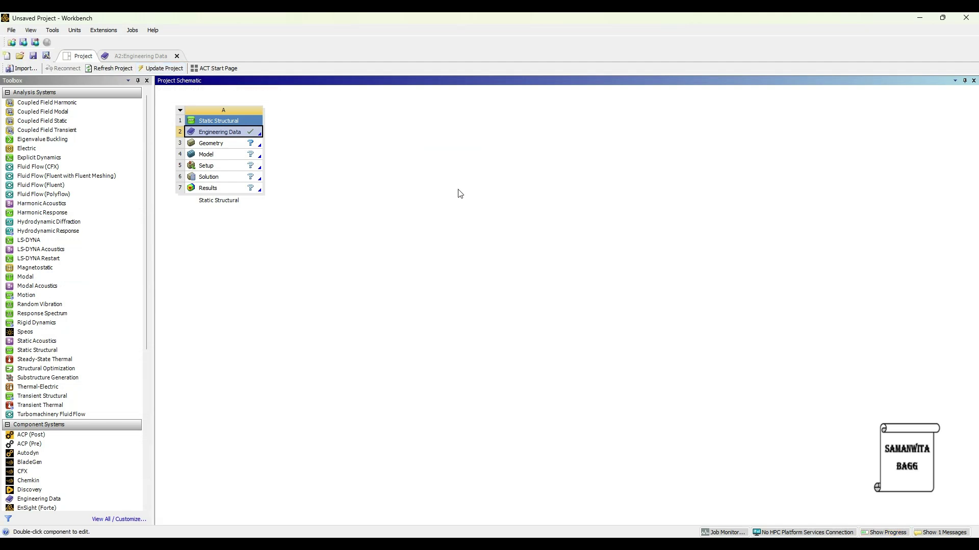
left_click(218, 146)
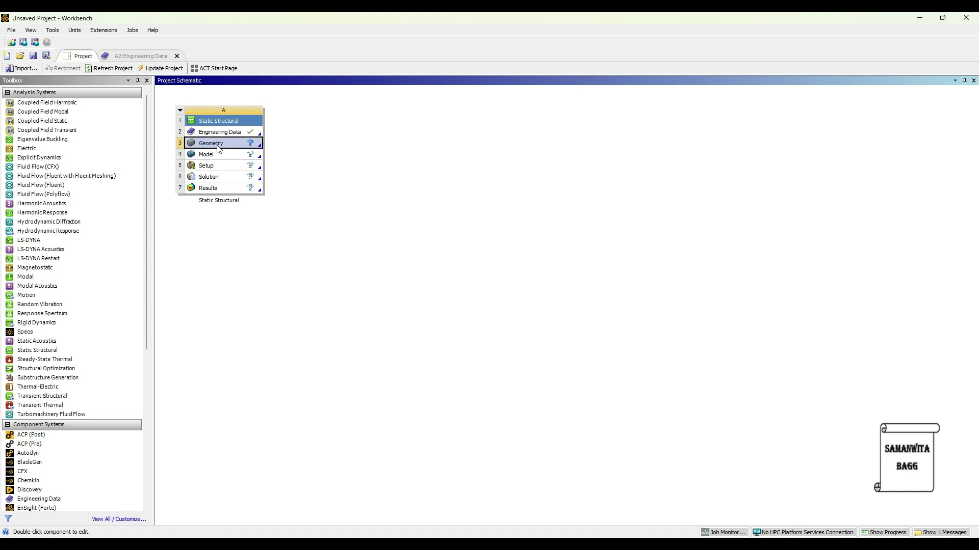
right_click(218, 148)
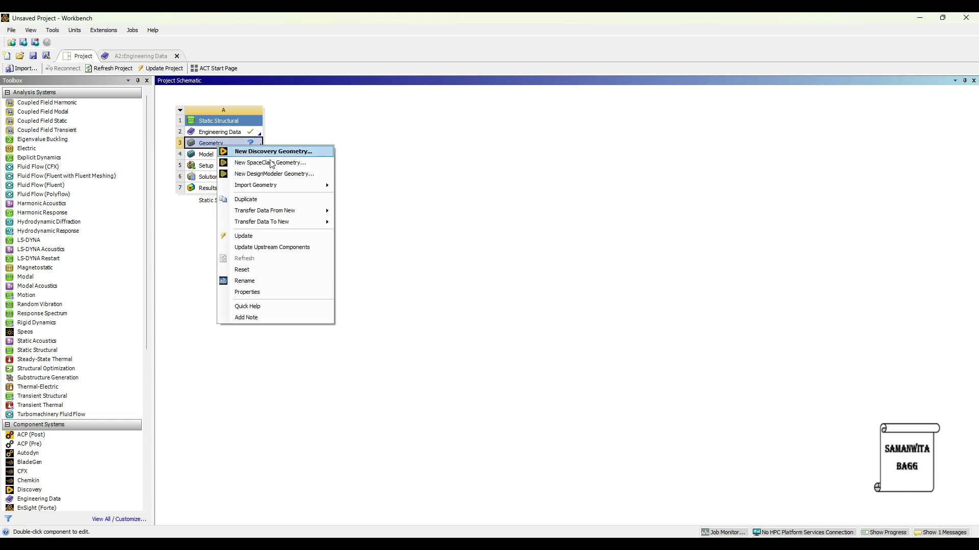
left_click(280, 174)
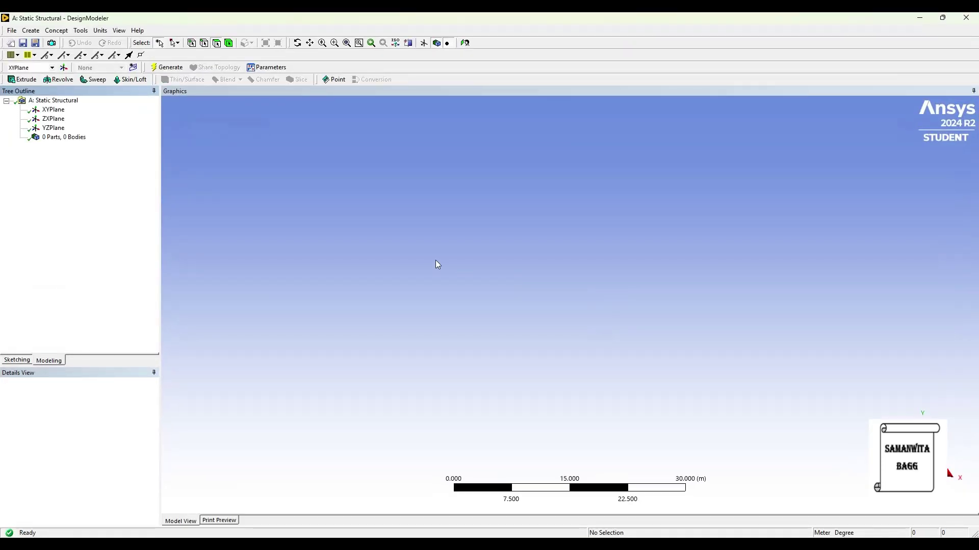
Step: Set the length unit to Millimeter and sketch a rectangle about 81 × 44 mm around the origin on the XYPlane
left_click(100, 31)
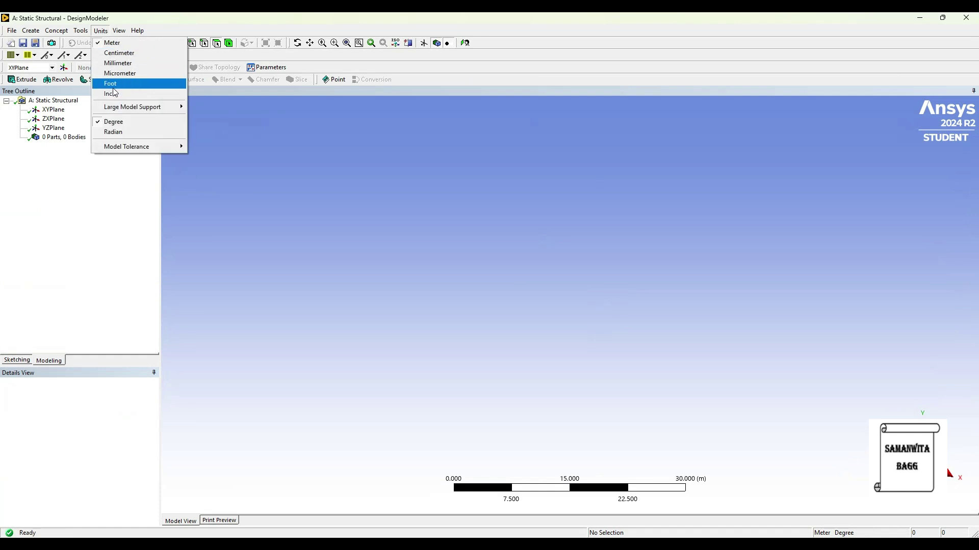
left_click(122, 62)
left_click(53, 112)
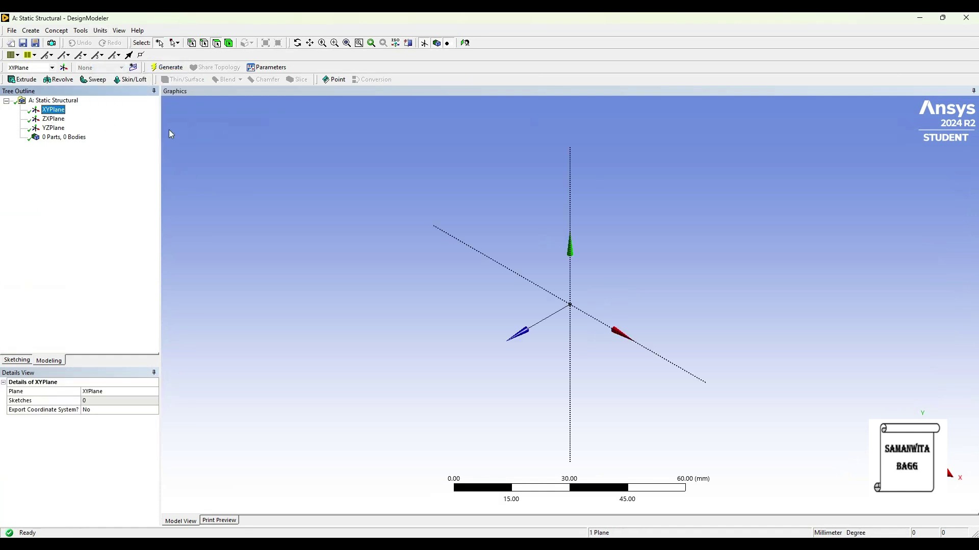
left_click(465, 43)
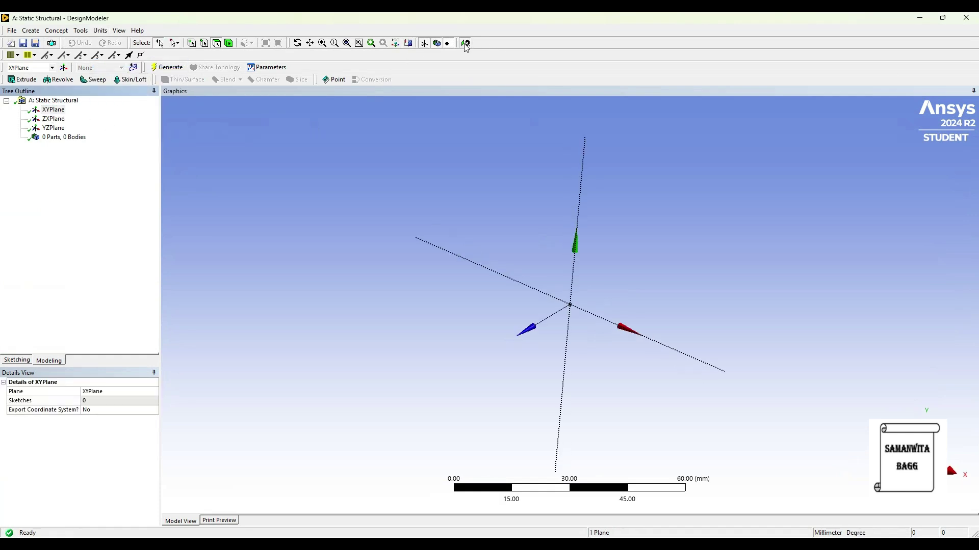
left_click(8, 362)
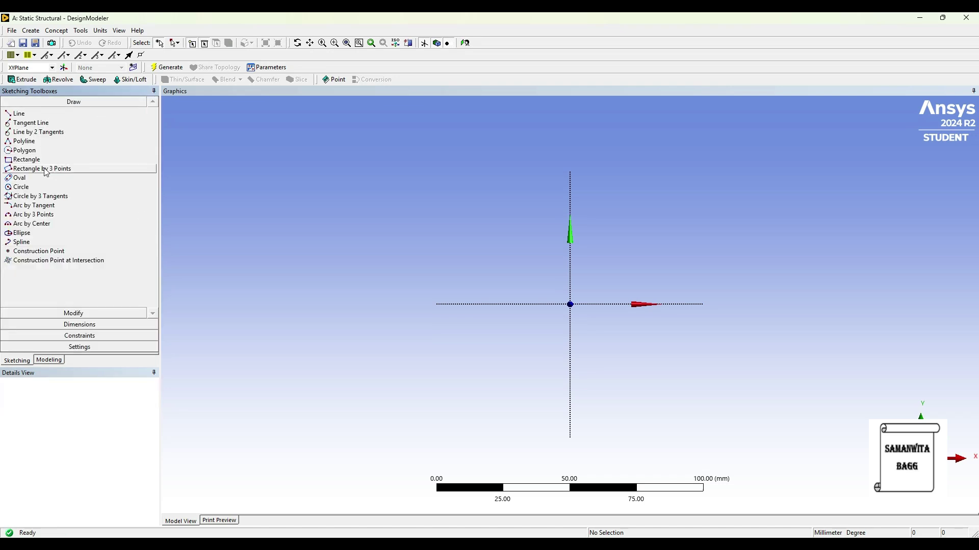
left_click(46, 160)
left_click(472, 227)
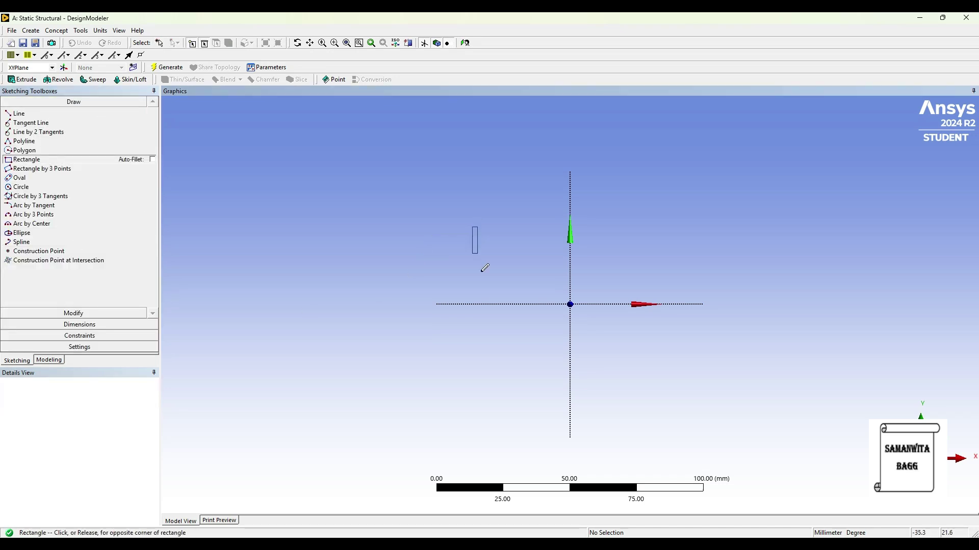
left_click(688, 343)
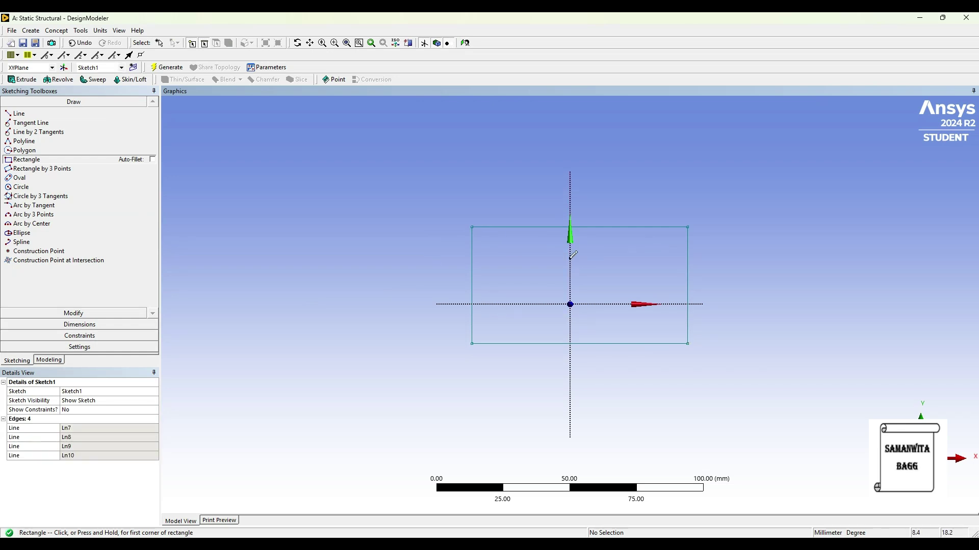
Step: Dimension the rectangle's width along its upper edge and its height along its left edge
left_click(71, 325)
left_click(578, 227)
left_click(593, 206)
left_click(471, 274)
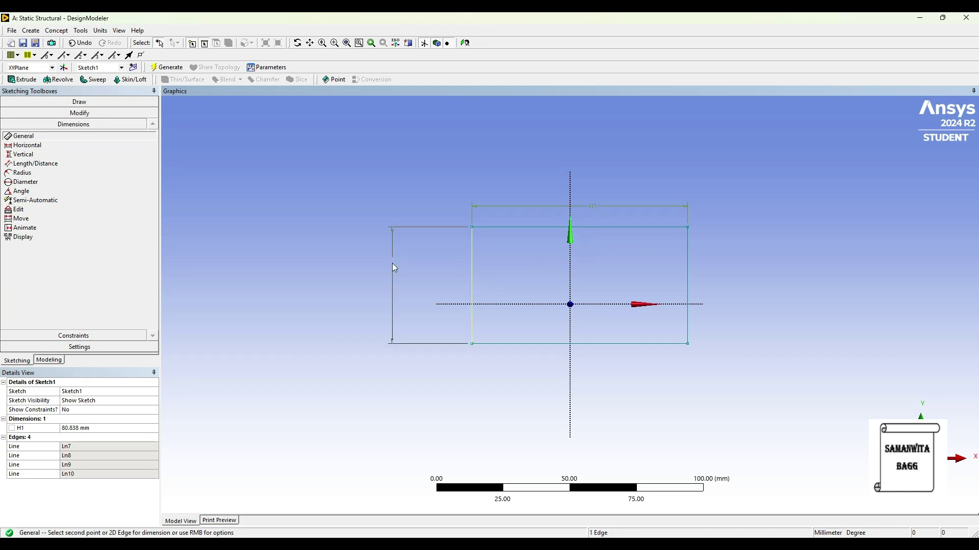
left_click(393, 265)
Step: Dimension the distances from the rectangle's left edge to the vertical axis and from its lower edge to the horizontal axis
left_click(470, 323)
left_click(511, 330)
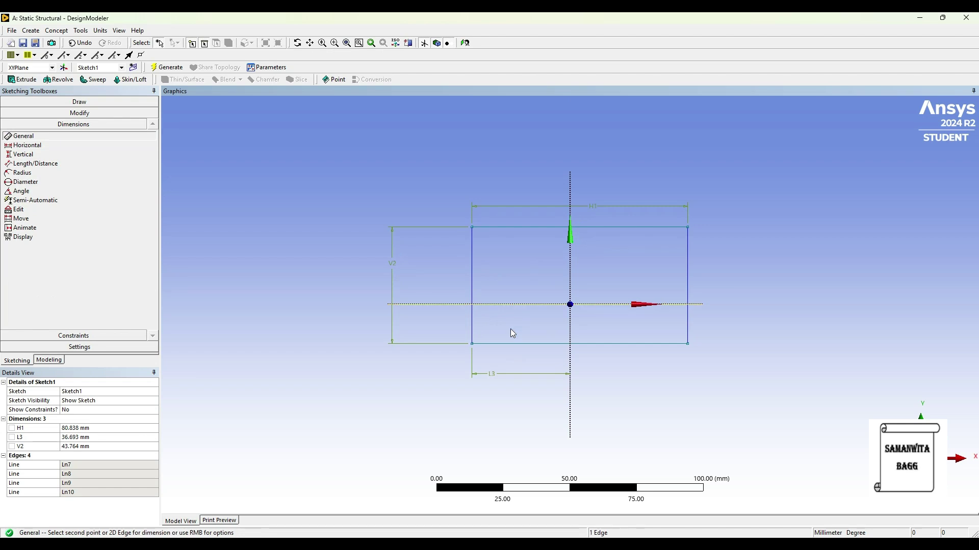
left_click(512, 344)
left_click(454, 325)
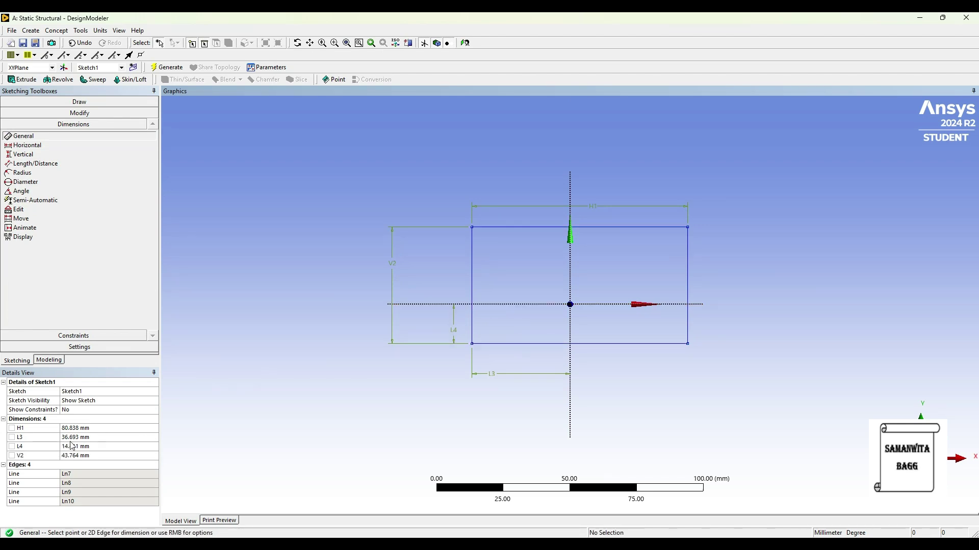
Step: Set the rectangle's width to 80 mm and its height to 40 mm
left_click(85, 429)
type("80")
key("Return")
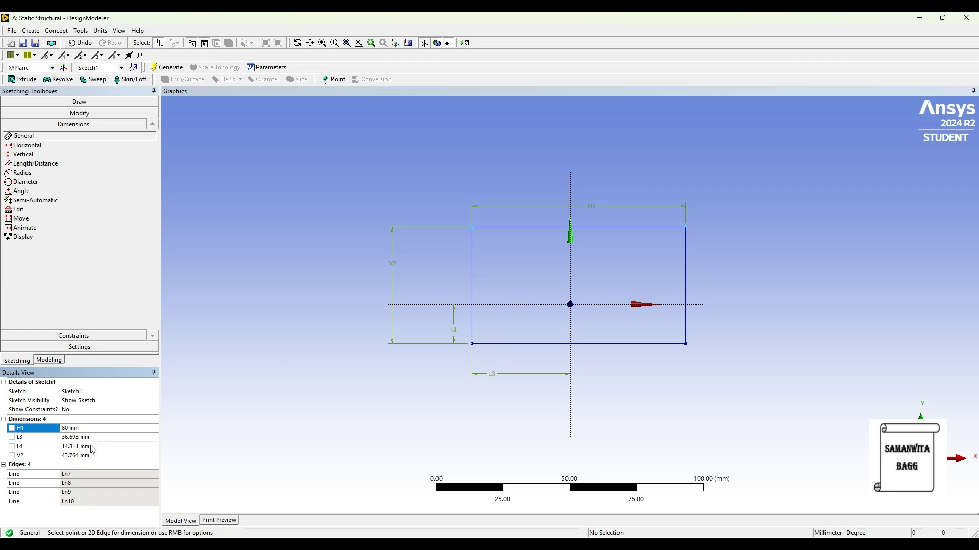
left_click(92, 447)
left_click(92, 455)
type("4")
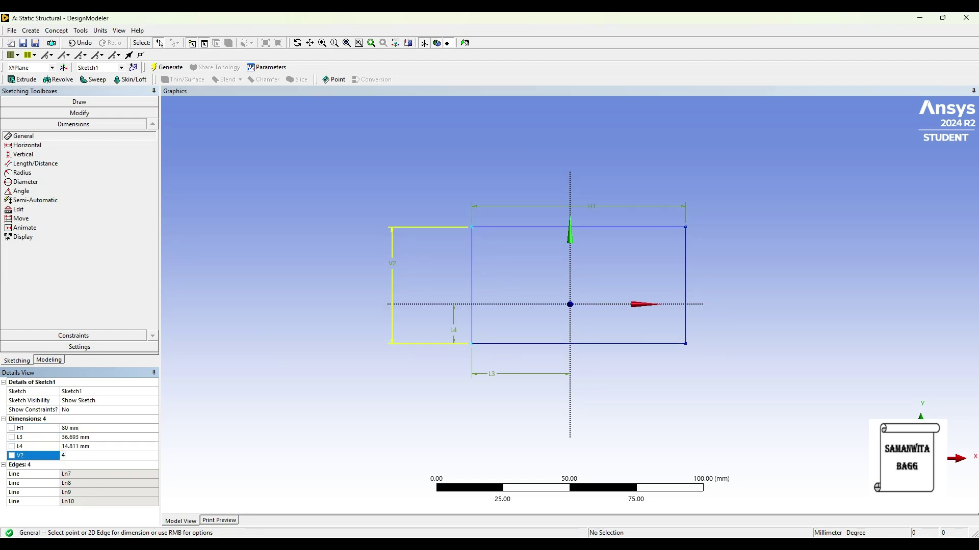
type("0")
key("Return")
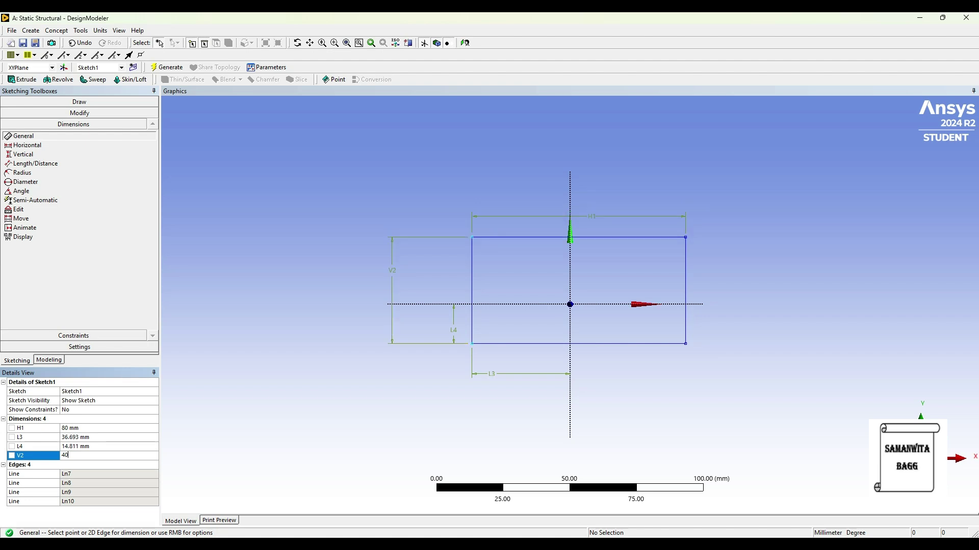
Step: Centre the rectangle on the origin by setting its lower-edge offset to 20 mm and its left-edge offset to 40 mm
left_click(87, 447)
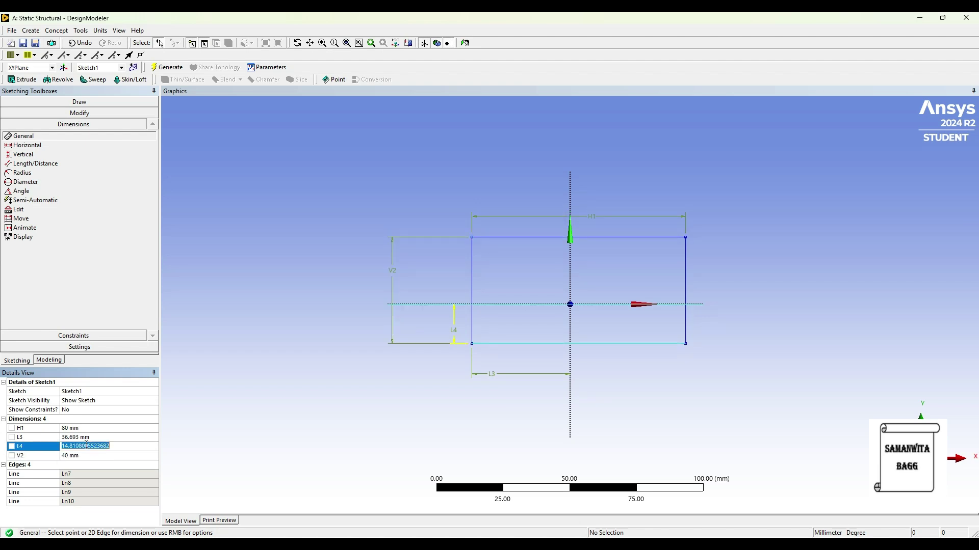
type("20")
key("Return")
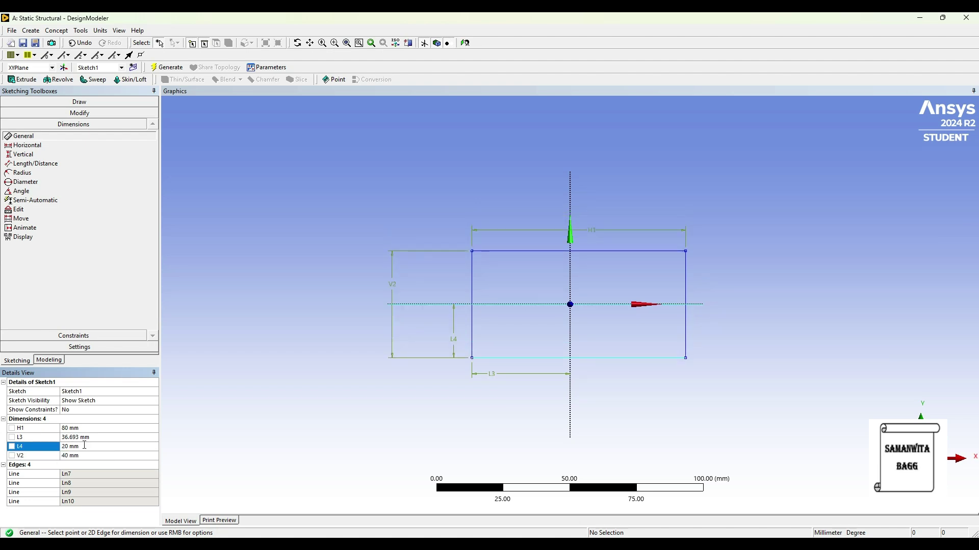
left_click(92, 437)
type("40")
key("Return")
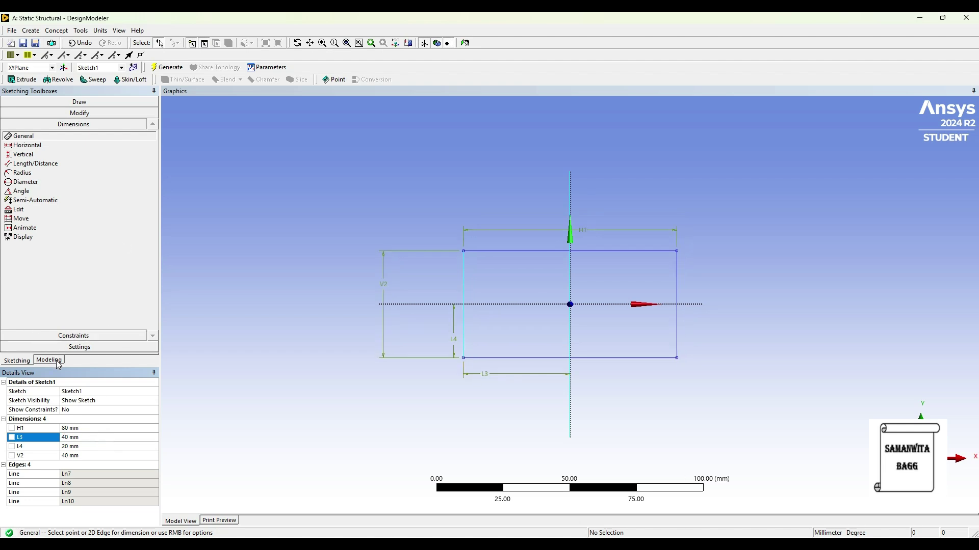
Step: Extrude Sketch1 to a depth of 3000 mm with Add Material and generate the body
left_click(49, 359)
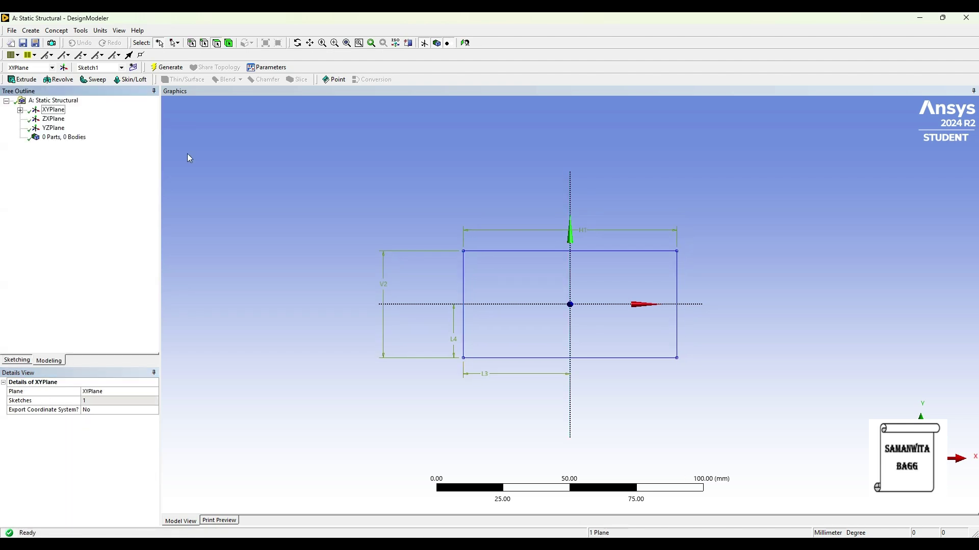
left_click(22, 80)
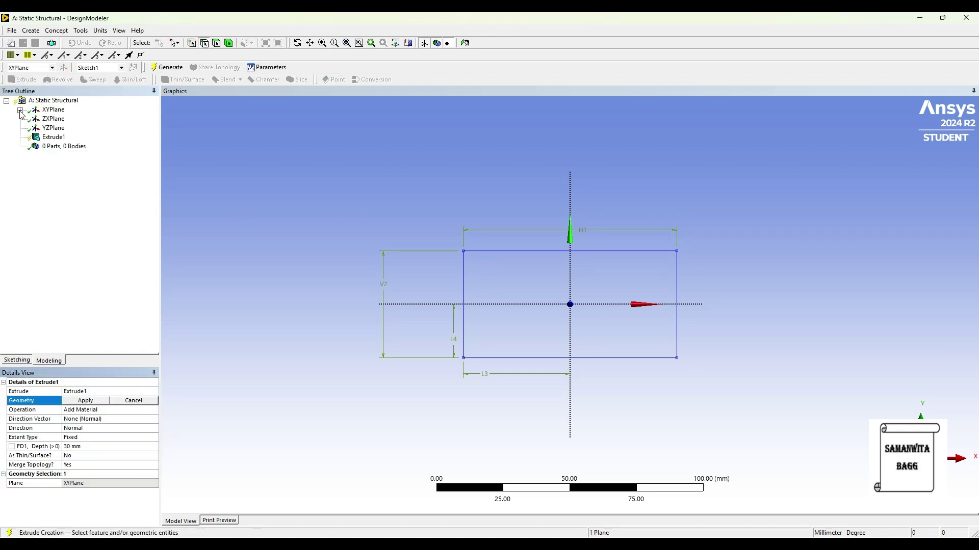
left_click(19, 110)
left_click(66, 119)
left_click(84, 401)
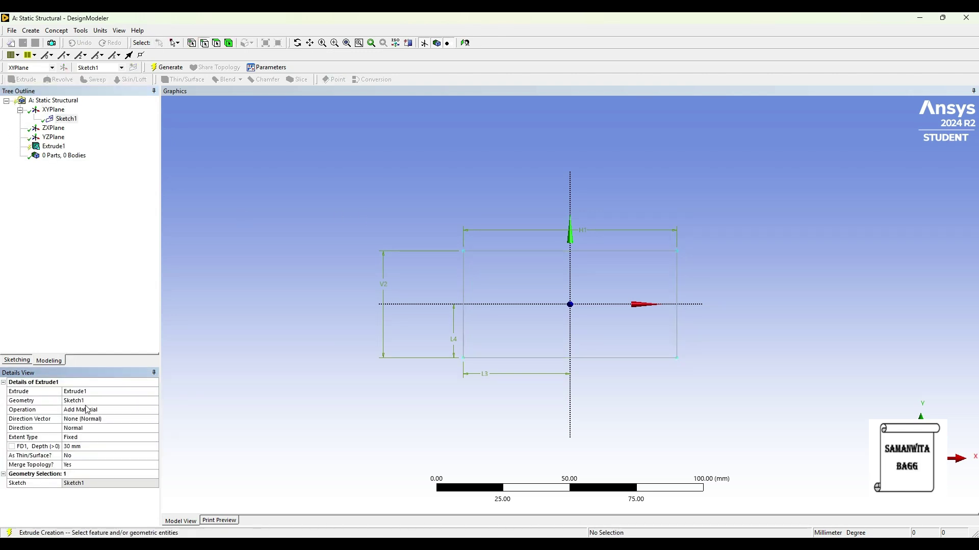
left_click(92, 447)
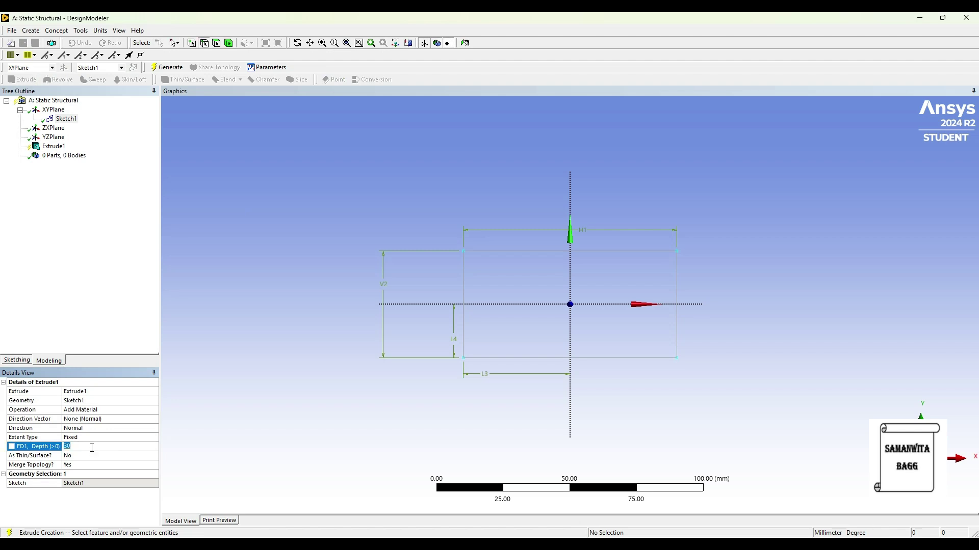
key("Return")
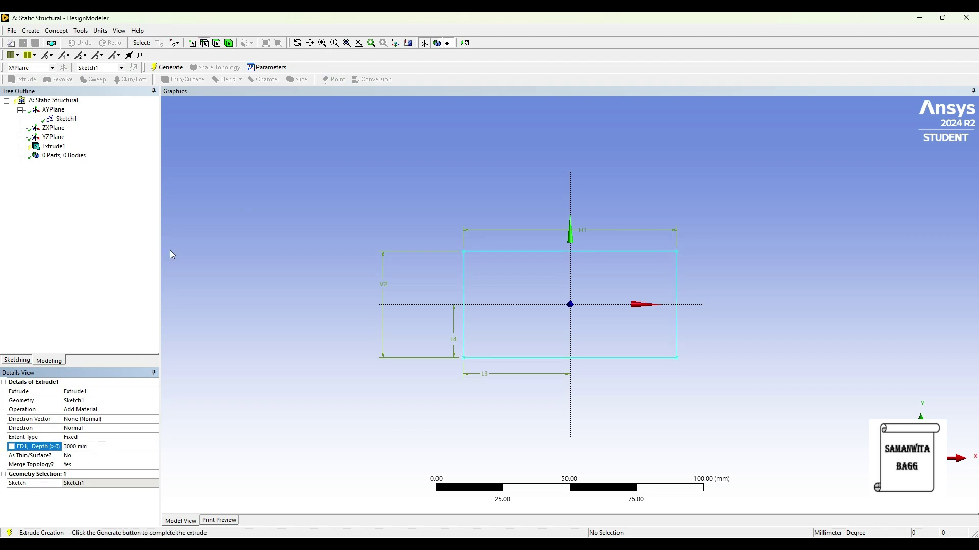
left_click(167, 67)
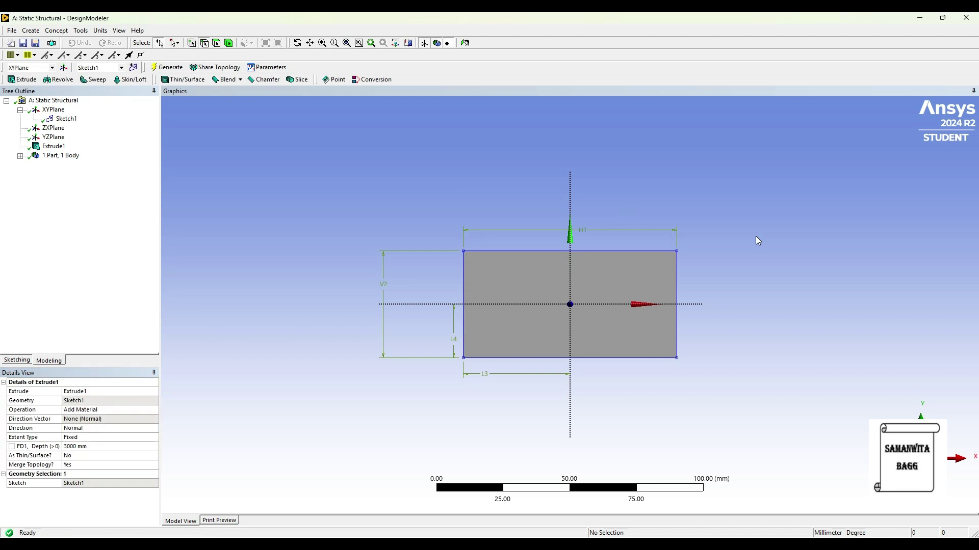
Step: Create a second sketch on the XYPlane and trace a rectangle over the extruded body's outline, corner to corner
mouse_move(683, 319)
middle_mouse_down()
mouse_move(666, 271)
mouse_move(653, 313)
middle_mouse_up()
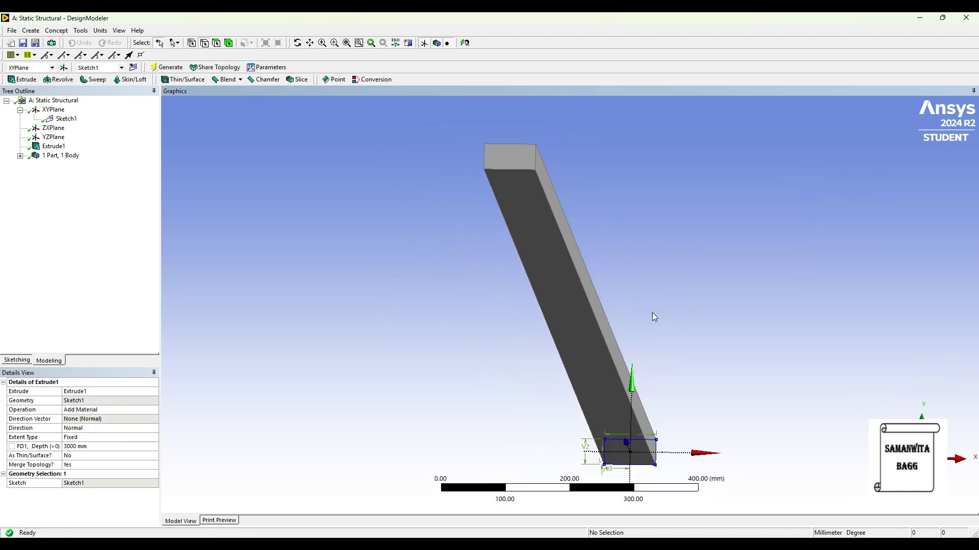
left_click(465, 43)
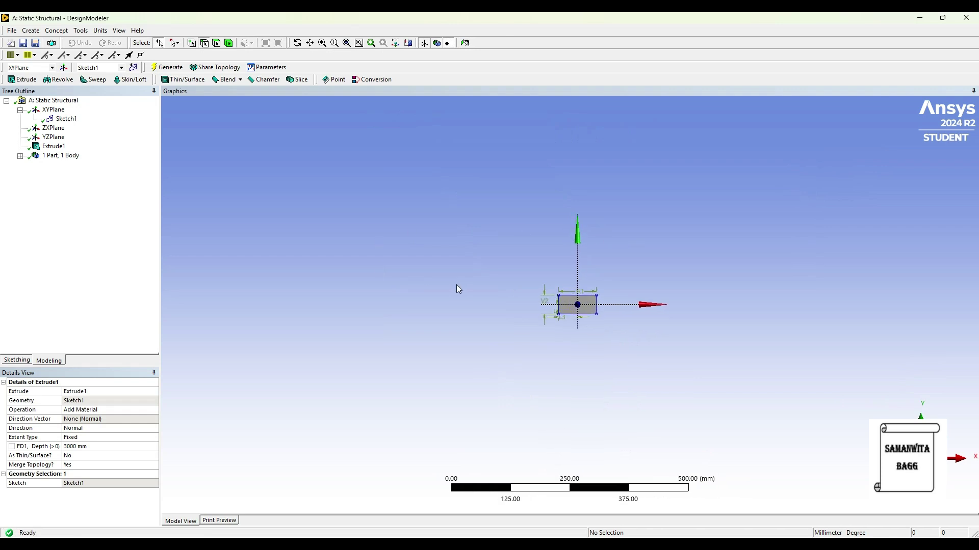
left_click(53, 109)
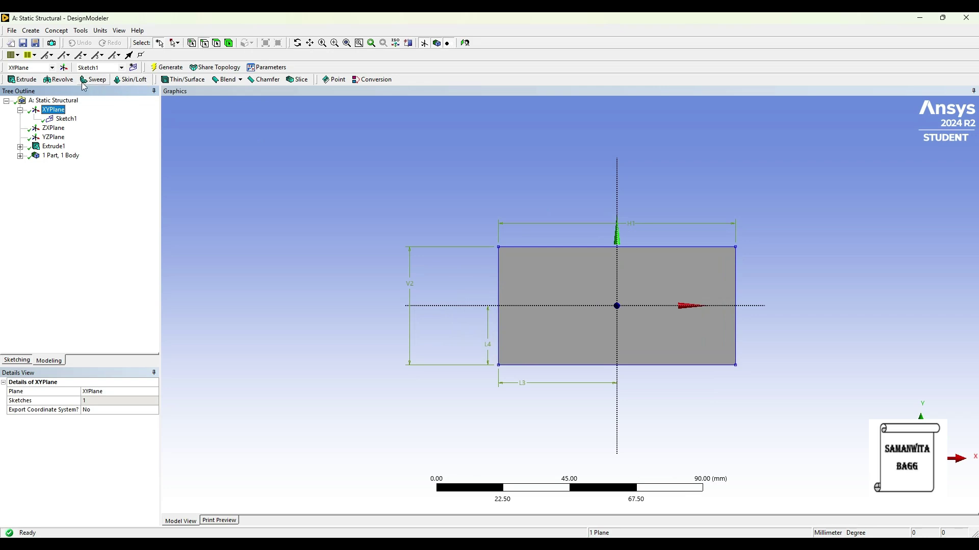
left_click(133, 67)
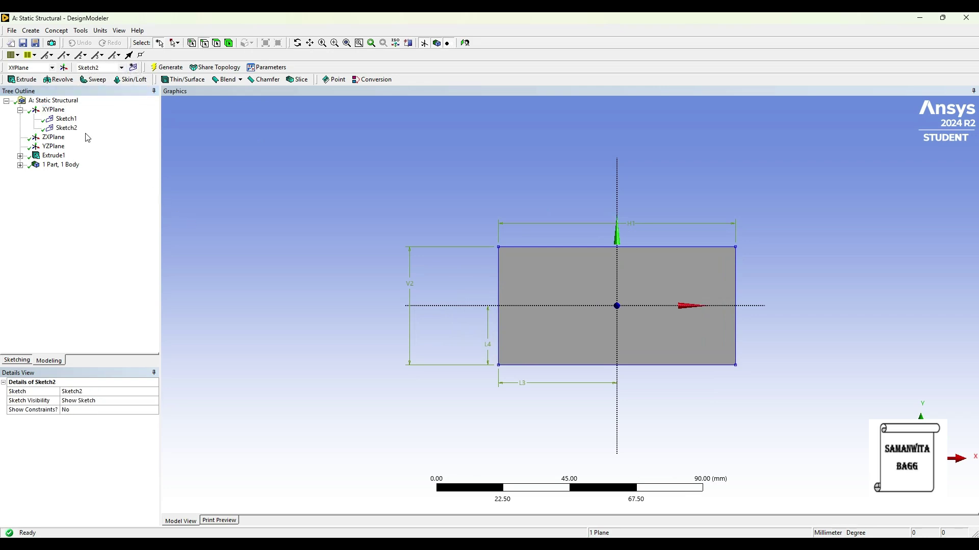
left_click(10, 363)
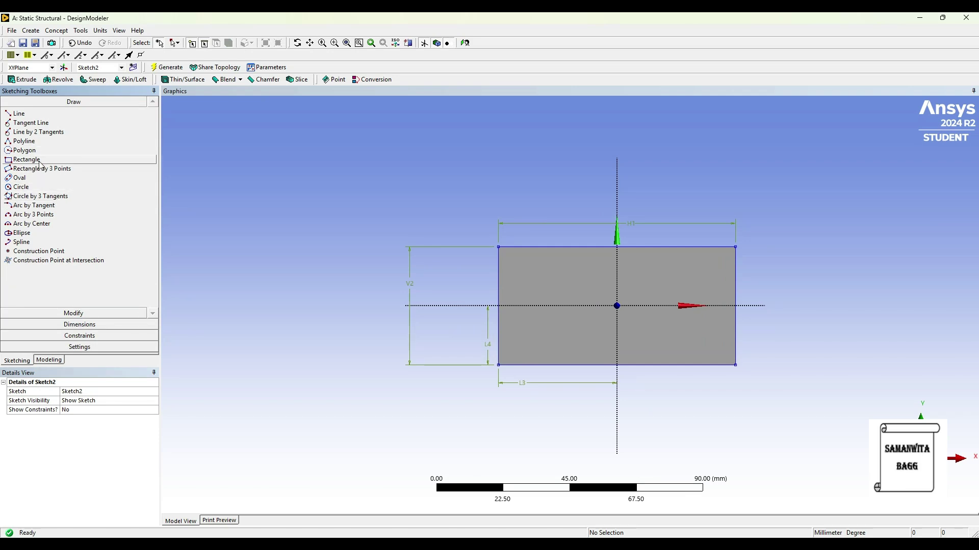
left_click(39, 162)
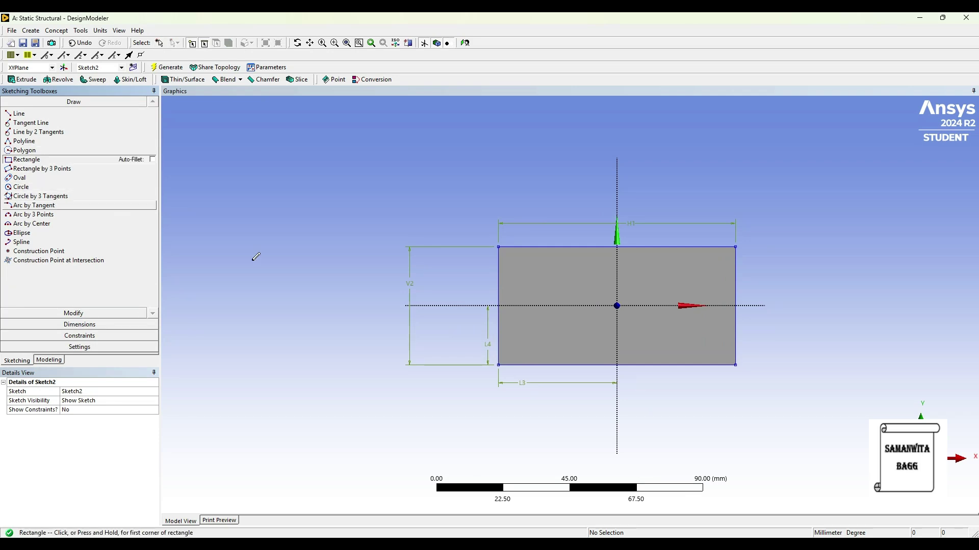
left_click(498, 247)
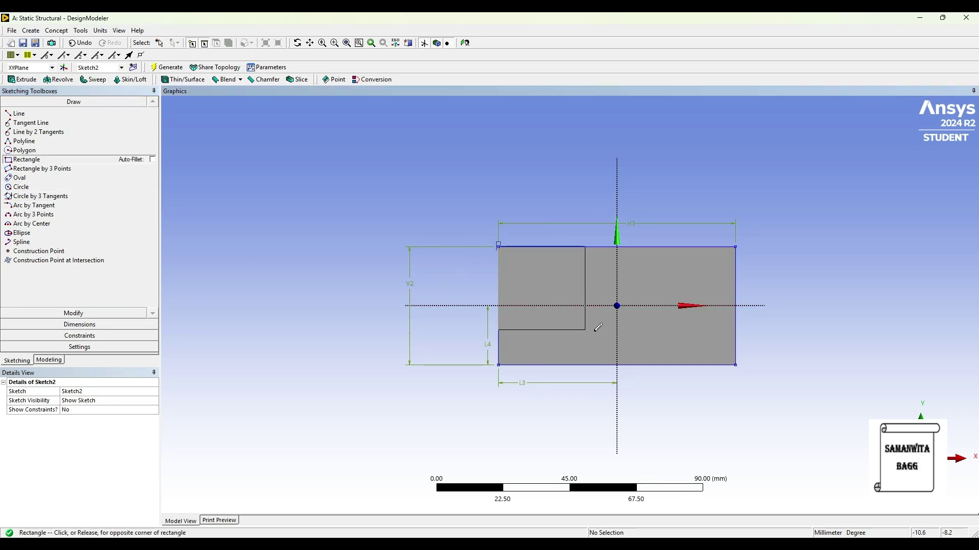
left_click(735, 365)
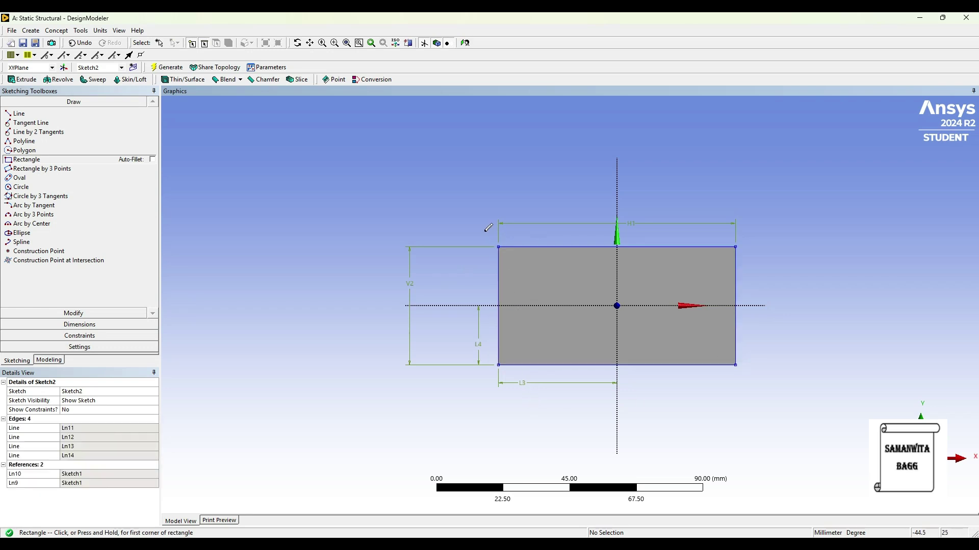
Step: Sketch an outer rectangle about 99 × 58 mm around the traced one and dimension its width and height
left_click(468, 220)
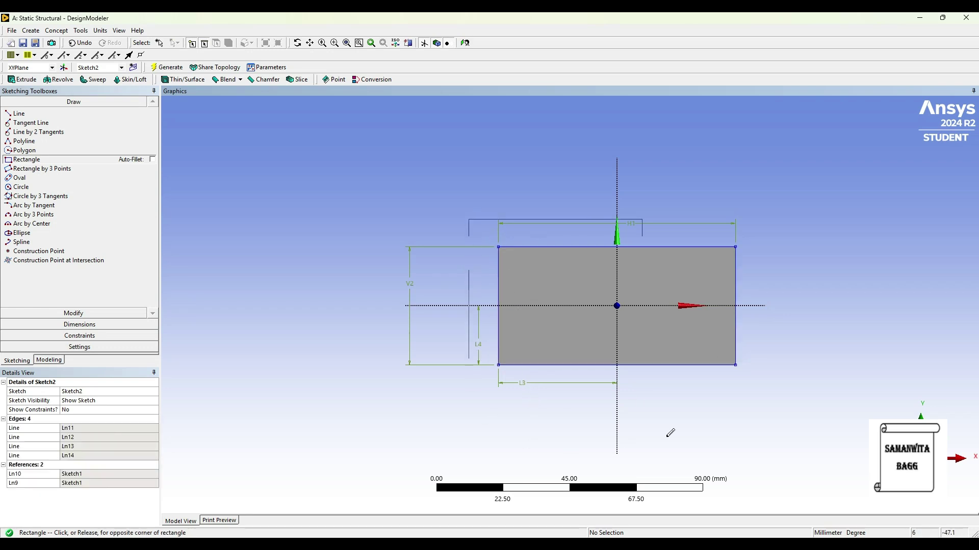
left_click(762, 390)
left_click(119, 324)
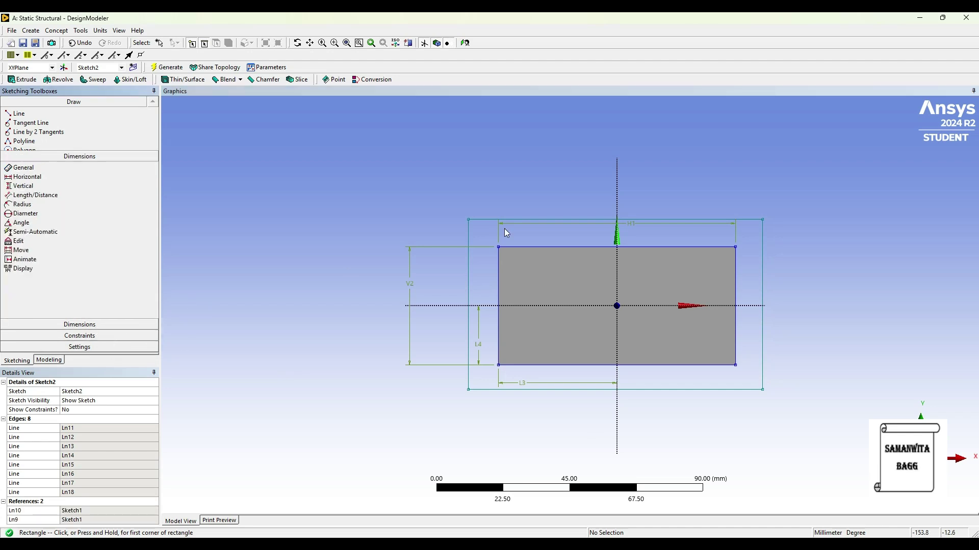
left_click(586, 219)
left_click(593, 180)
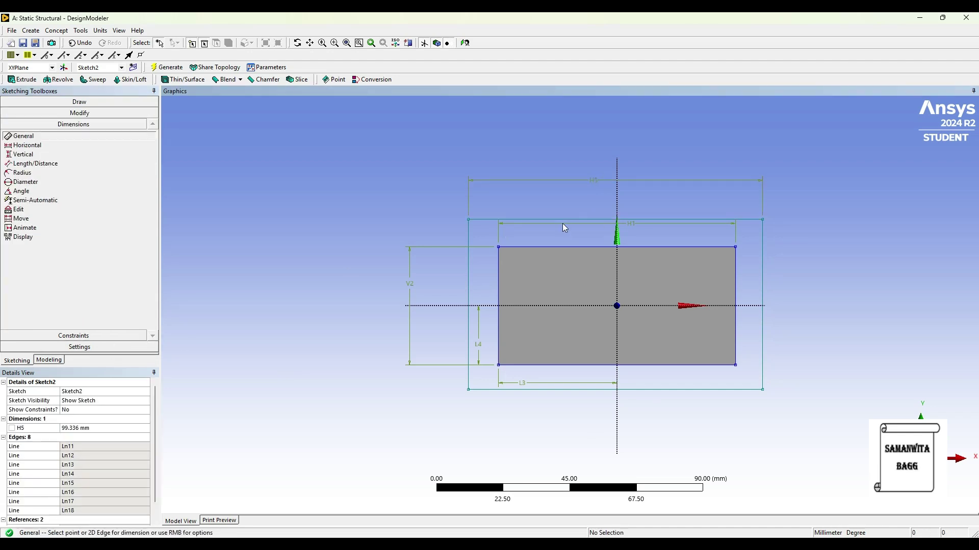
left_click(468, 254)
left_click(307, 275)
Step: Dimension the outer rectangle's left edge from the vertical axis and its lower edge from the horizontal axis
left_click(617, 349)
left_click(467, 341)
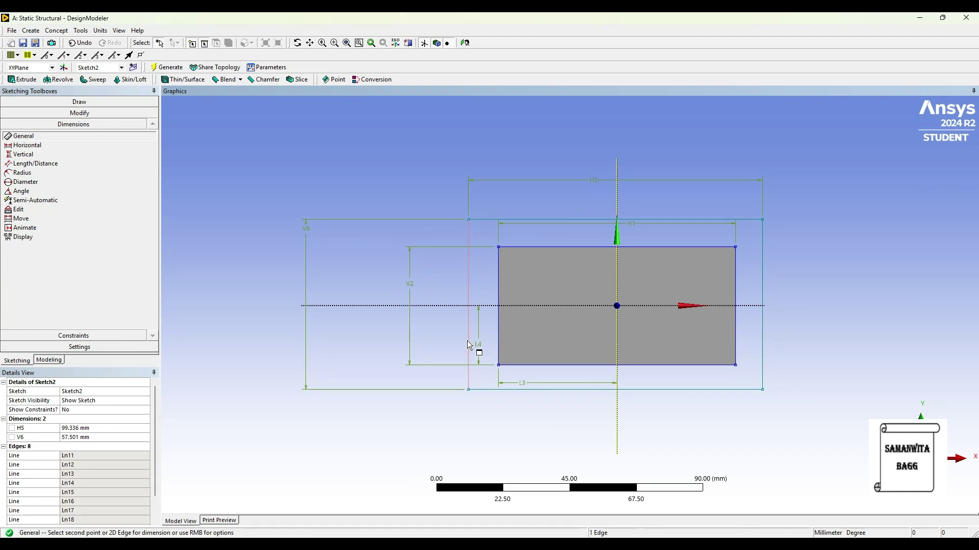
left_click(519, 437)
left_click(513, 306)
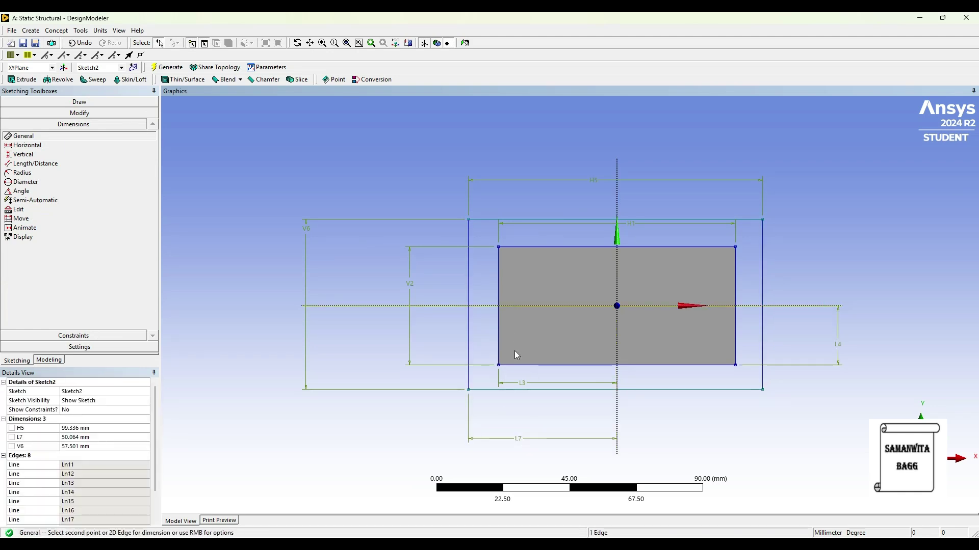
left_click(517, 389)
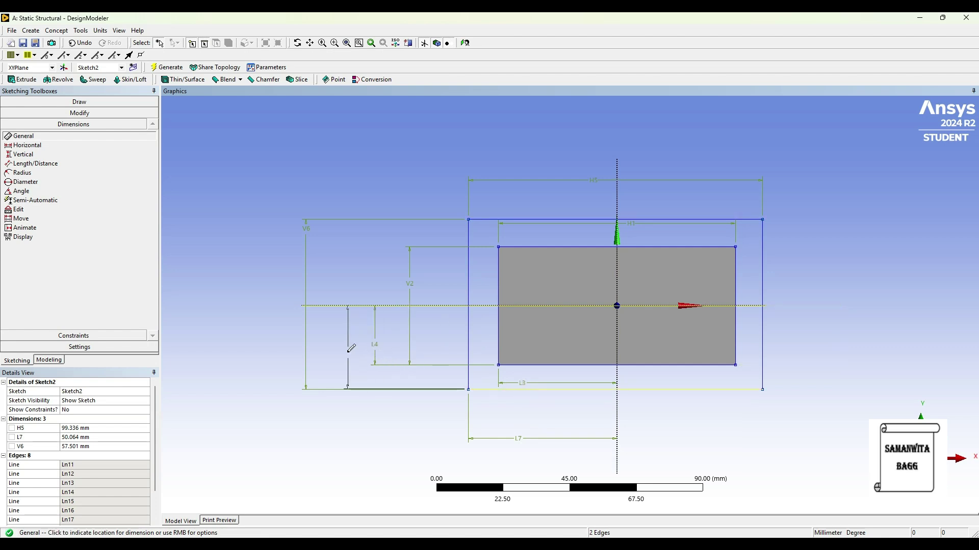
left_click(347, 355)
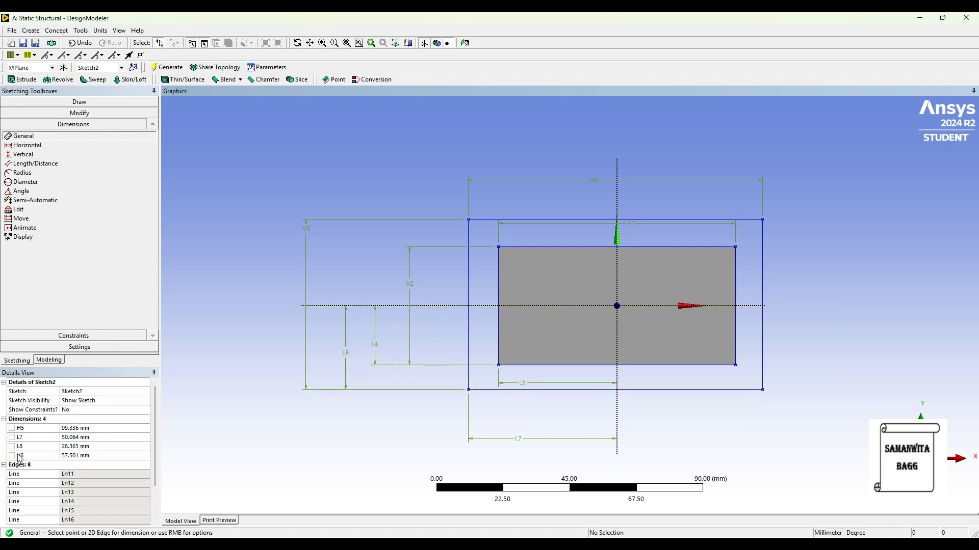
Step: Set the outer rectangle's width to 100 mm and its left-edge offset from the vertical axis to 50 mm
left_click(76, 429)
type("100")
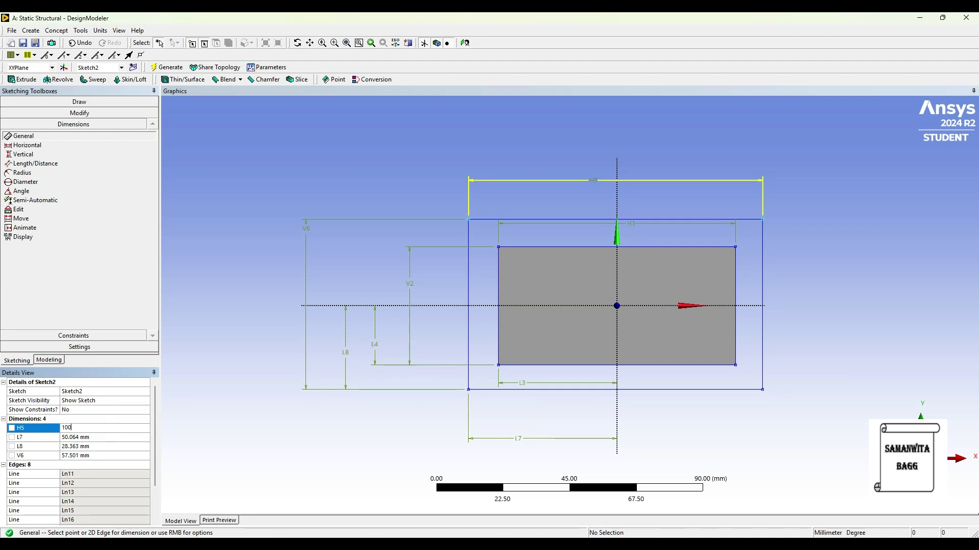
key("Return")
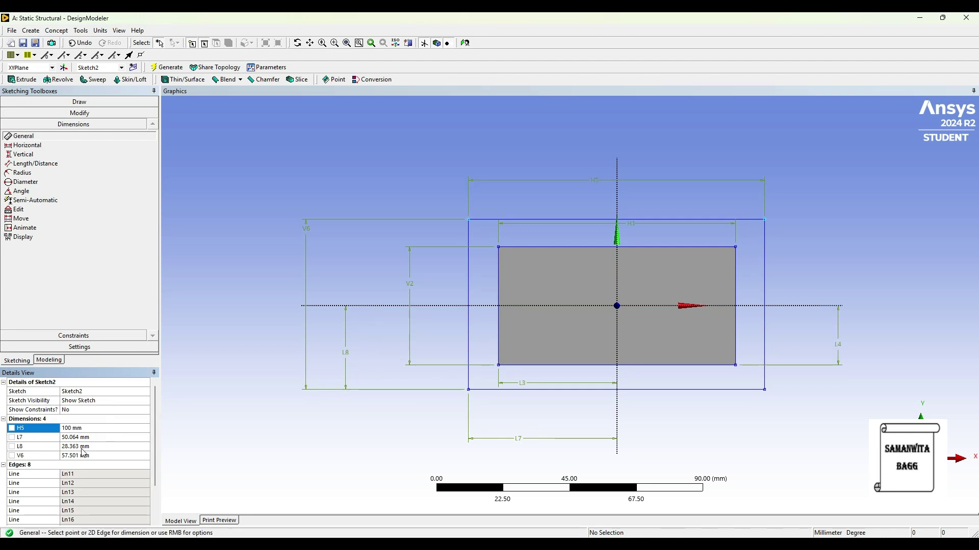
left_click(82, 437)
type("50")
key("Return")
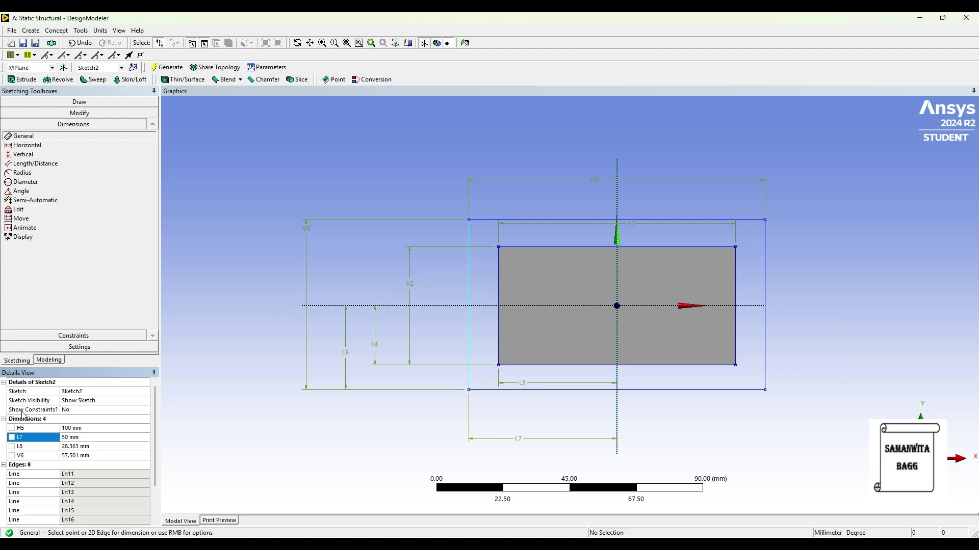
Step: Set the outer rectangle's lower-edge offset from the horizontal axis to 25 mm and its height to 50 mm
left_click(85, 447)
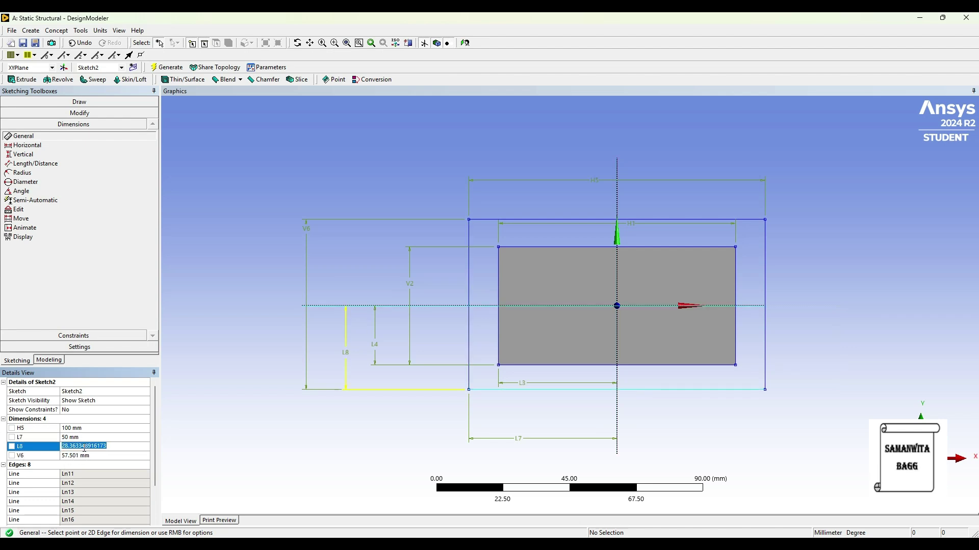
type("25")
key("Return")
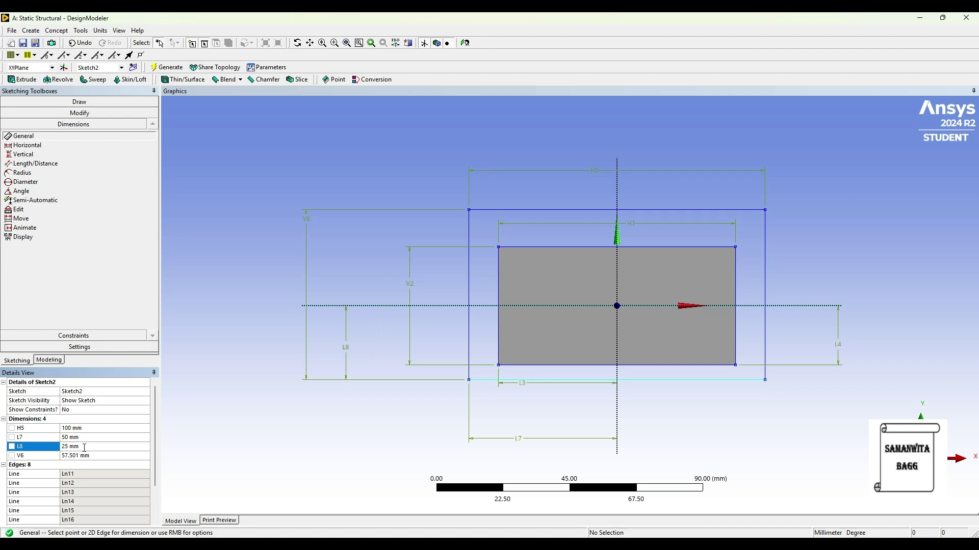
left_click(87, 456)
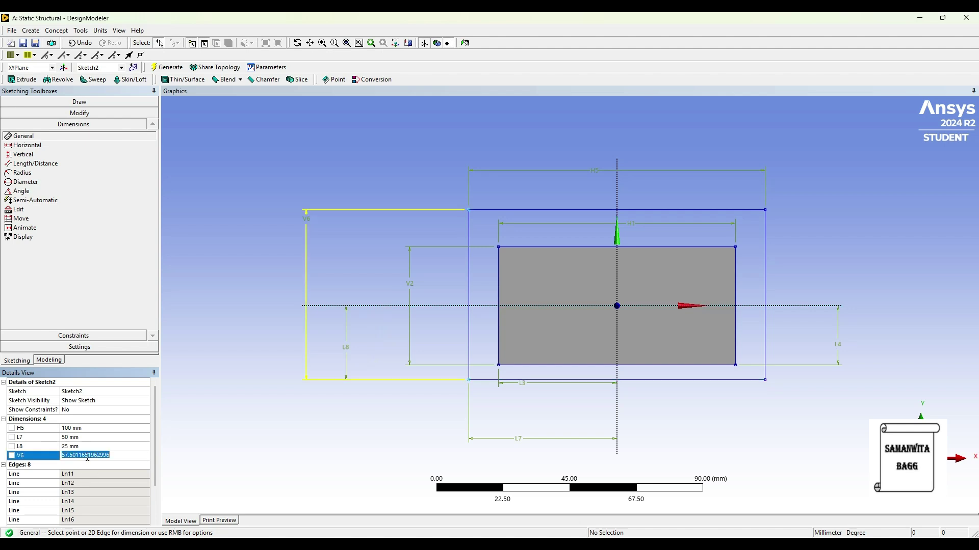
type("50")
key("Return")
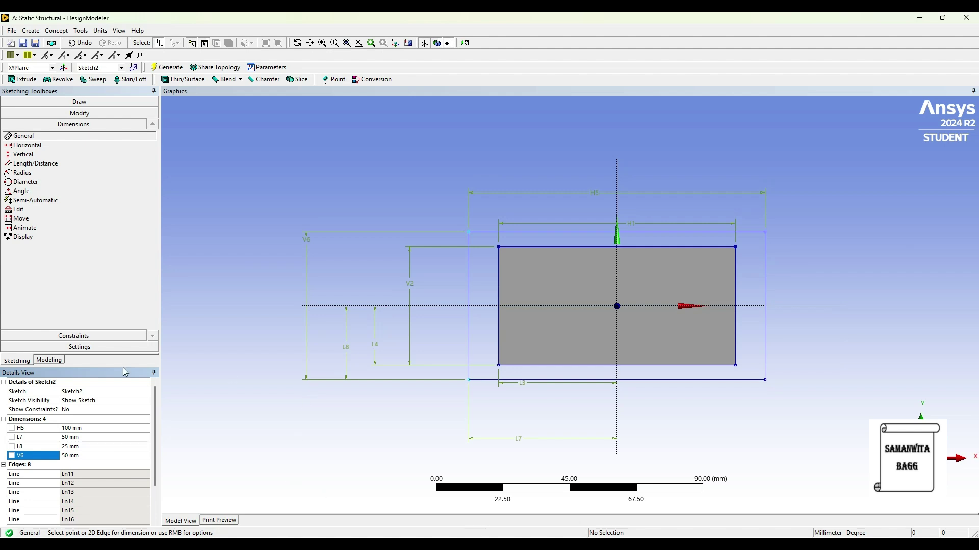
Step: Extrude Sketch2 to a depth of 3000 mm with the Add Frozen operation and generate the outer casing as a separate body
left_click(49, 360)
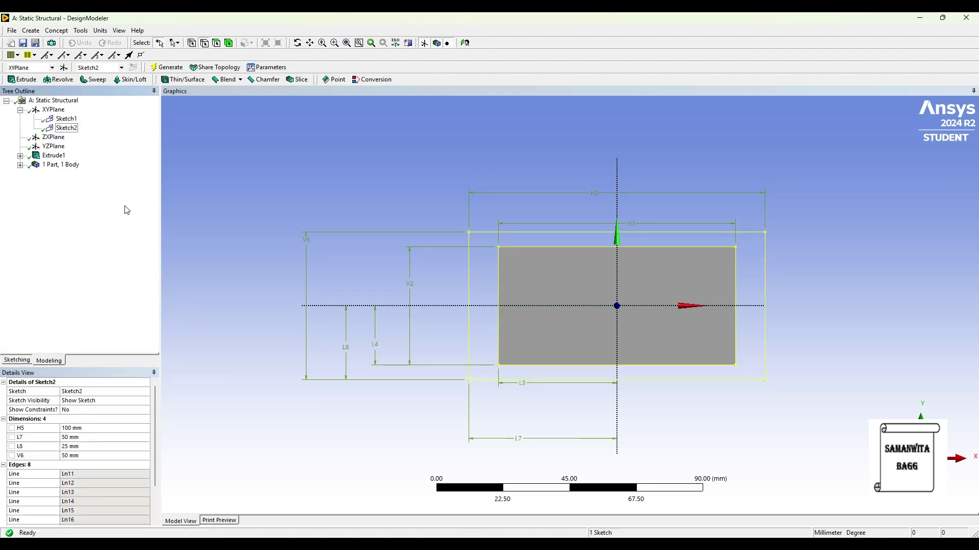
left_click(22, 79)
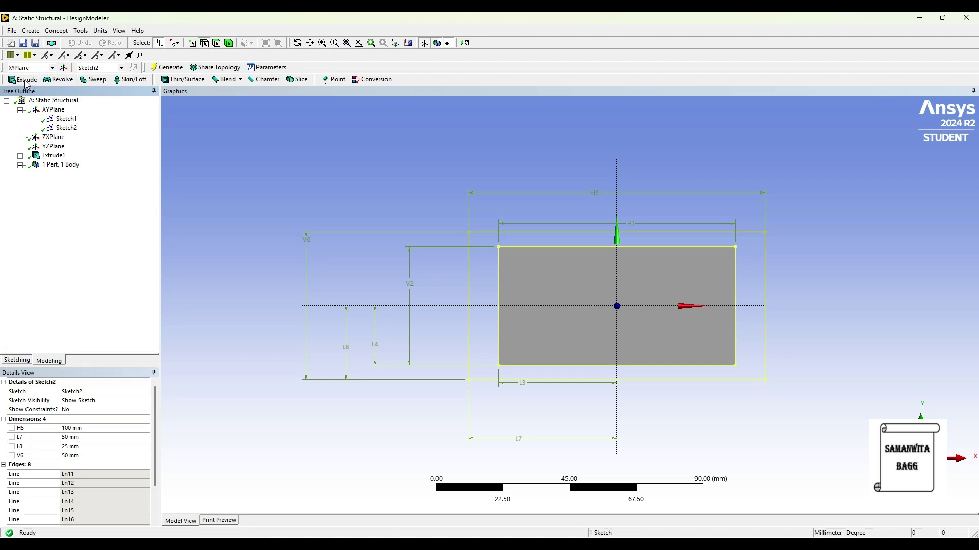
left_click(65, 128)
left_click(85, 401)
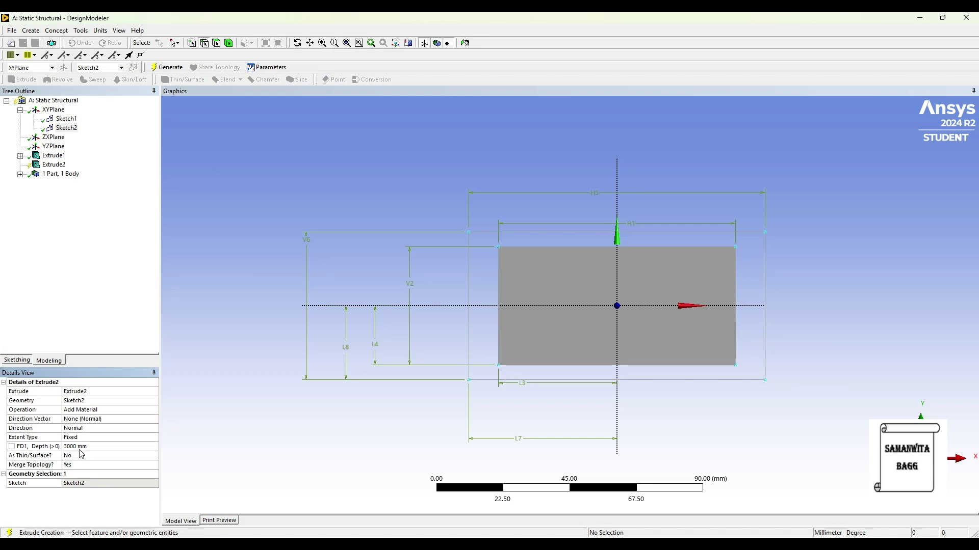
left_click(142, 411)
left_click(154, 410)
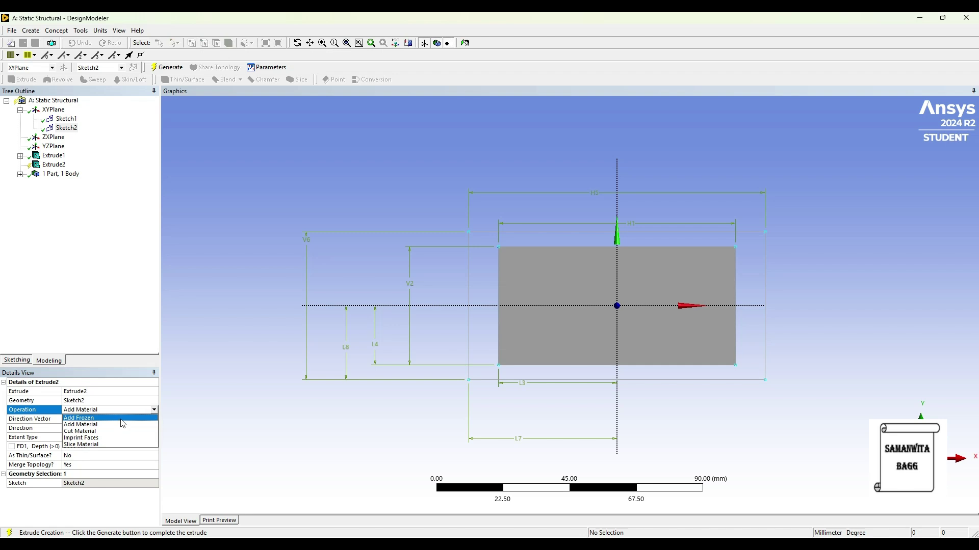
left_click(127, 418)
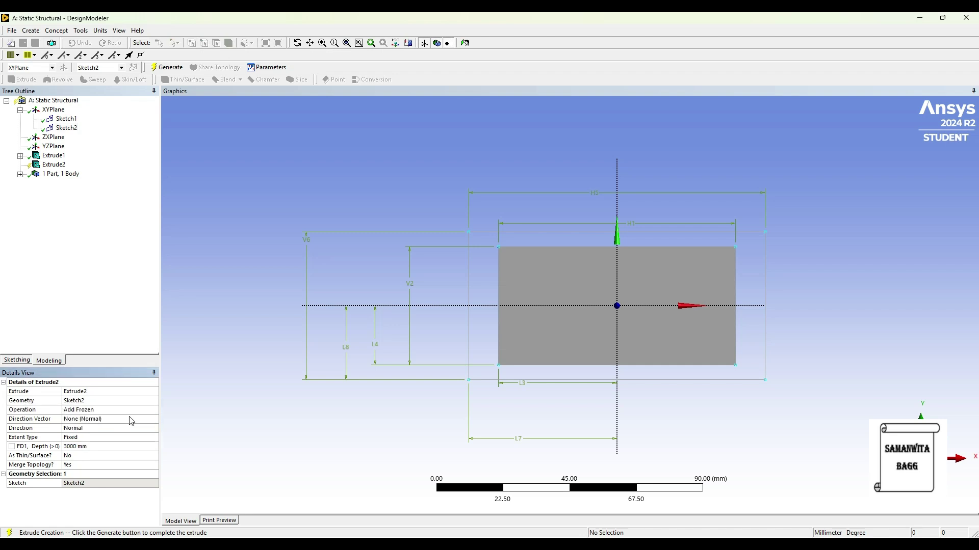
left_click(164, 70)
middle_click_drag(603, 227, 629, 308)
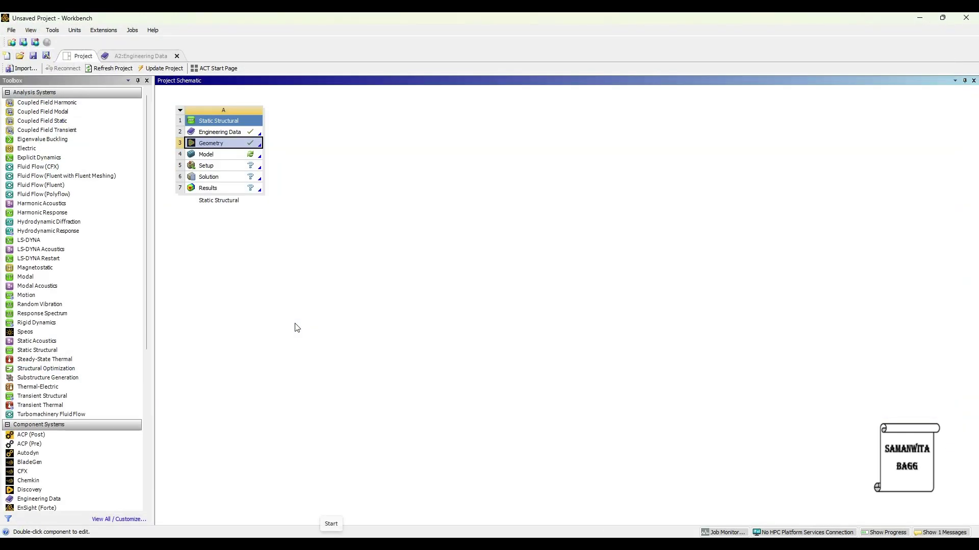
Step: Open the system's Model in Mechanical and assign Concrete M30 to the inner core body
double_click(230, 155)
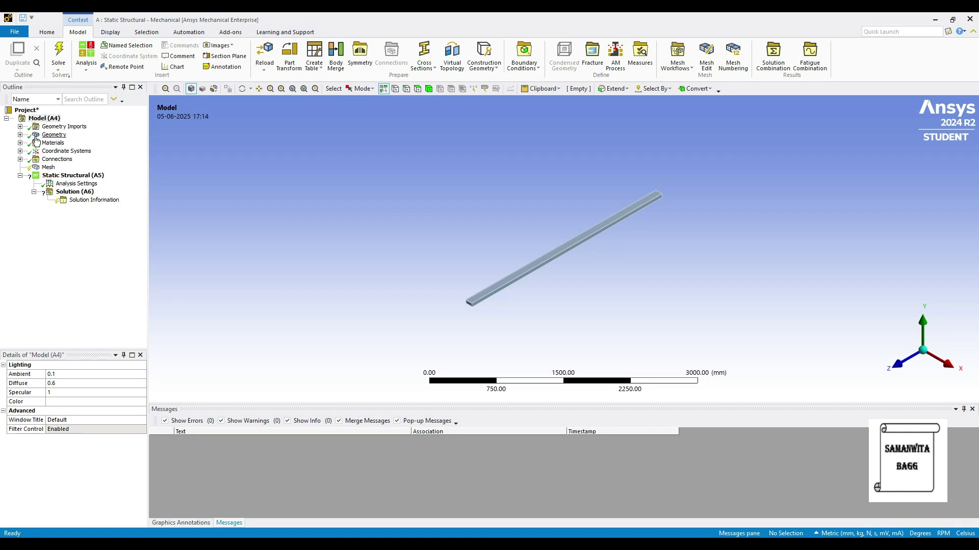
left_click(20, 134)
left_click(62, 143)
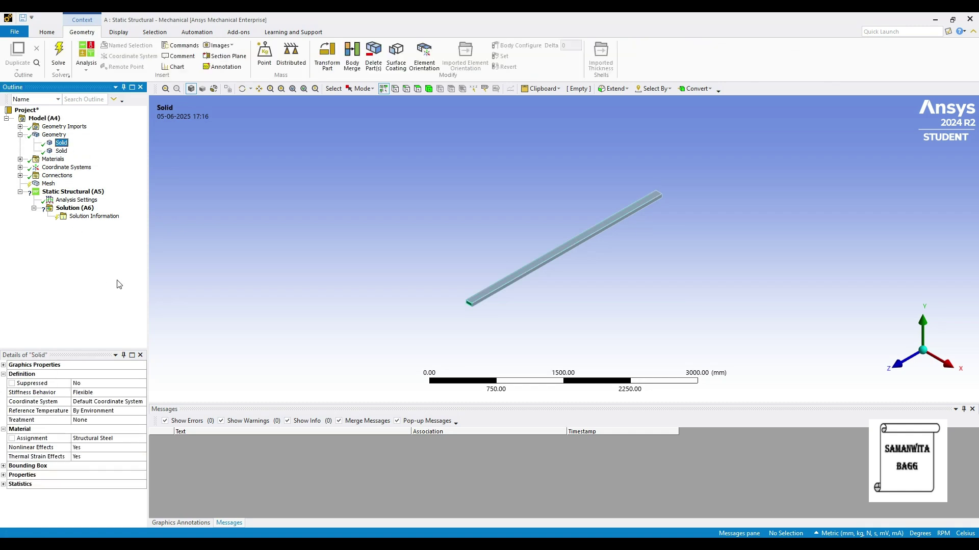
scroll(467, 320, "up", 5)
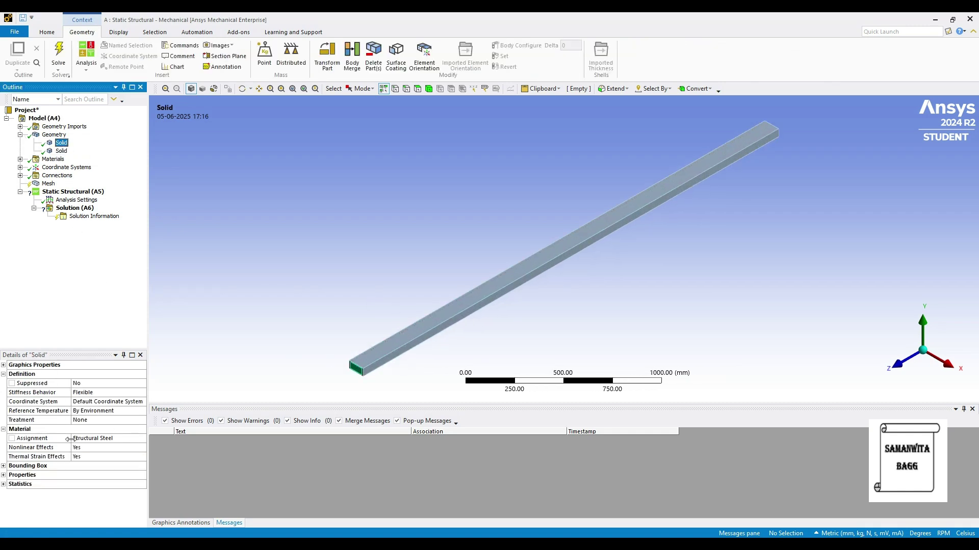
left_click(127, 438)
left_click(142, 439)
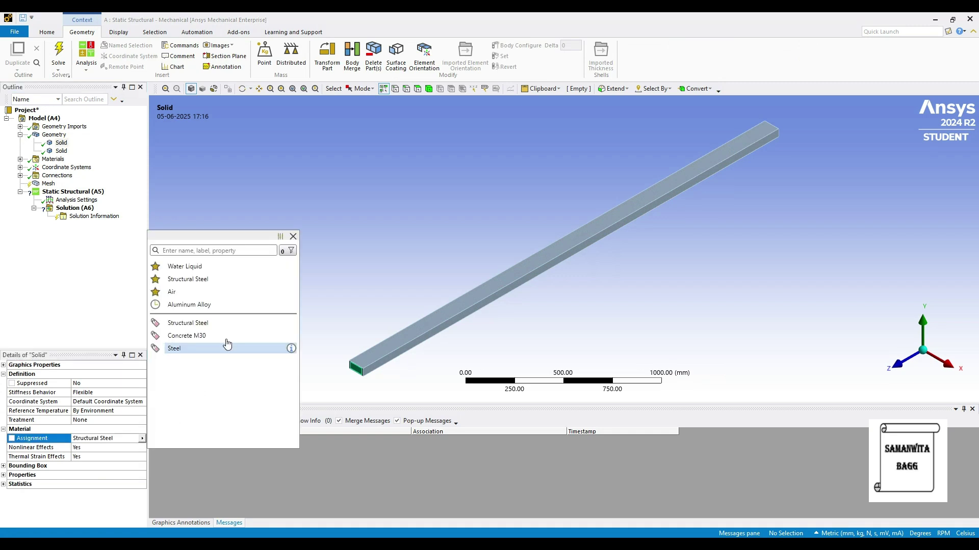
left_click(221, 340)
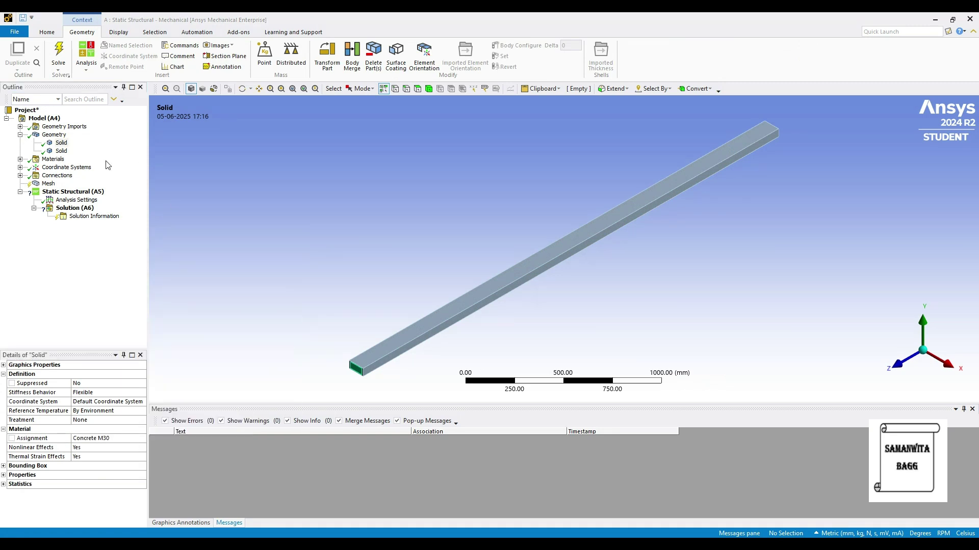
Step: Assign the Steel material to the outer casing body
left_click(61, 151)
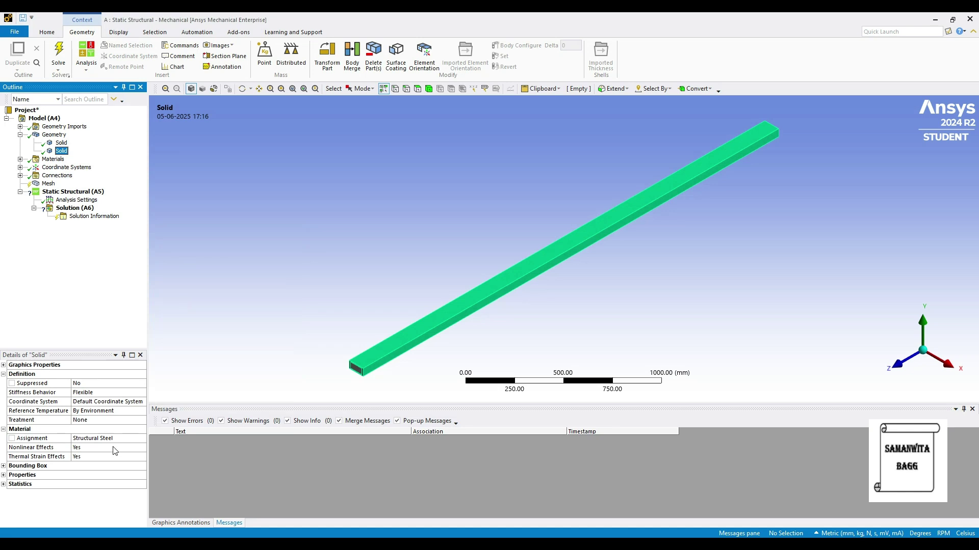
left_click(127, 438)
left_click(142, 438)
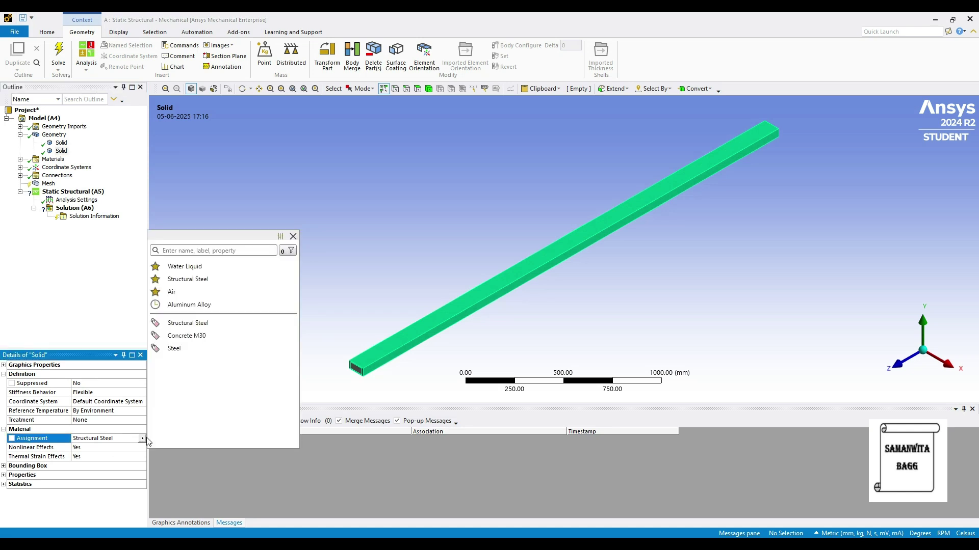
left_click(199, 349)
Step: Generate the mesh for both bodies with the default element size
left_click(48, 184)
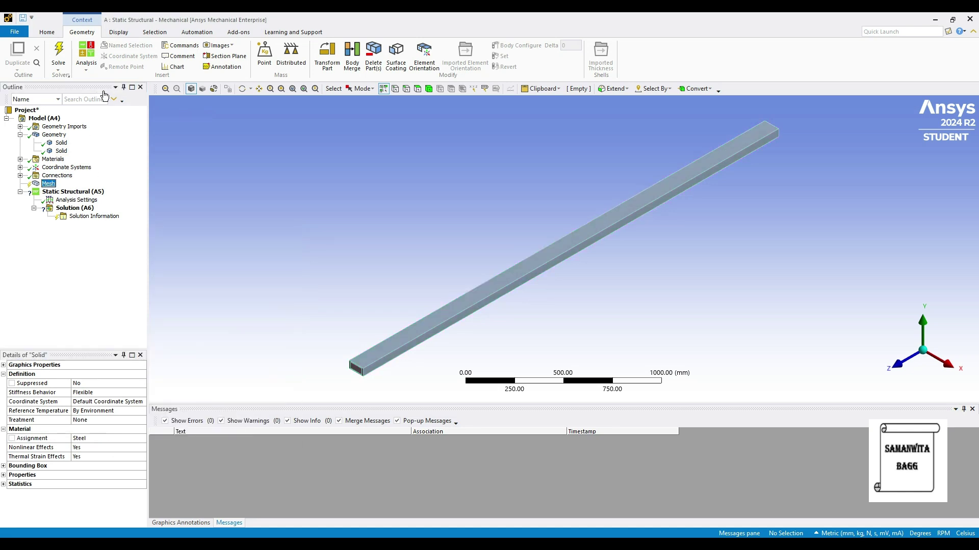
left_click(117, 55)
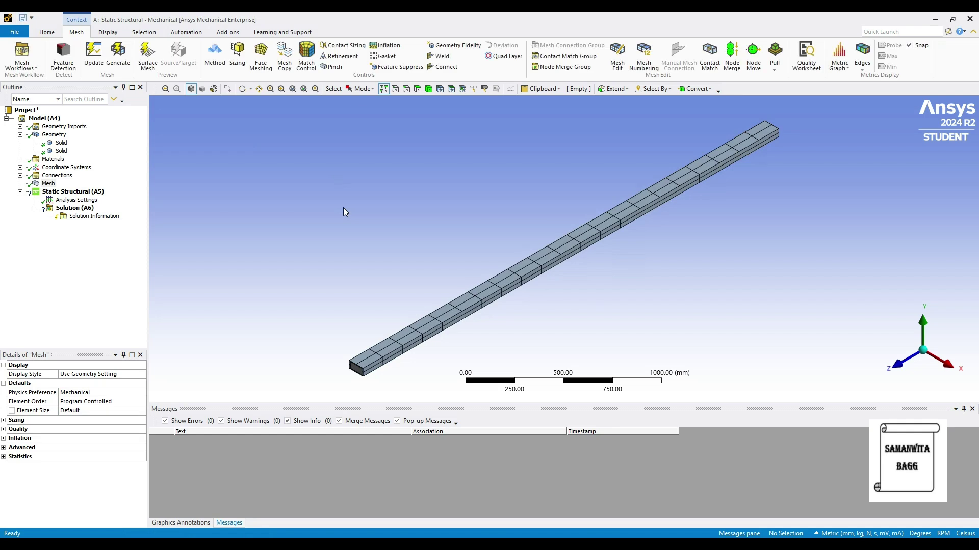
middle_click_drag(371, 320, 563, 222)
scroll(563, 224, "down", 5)
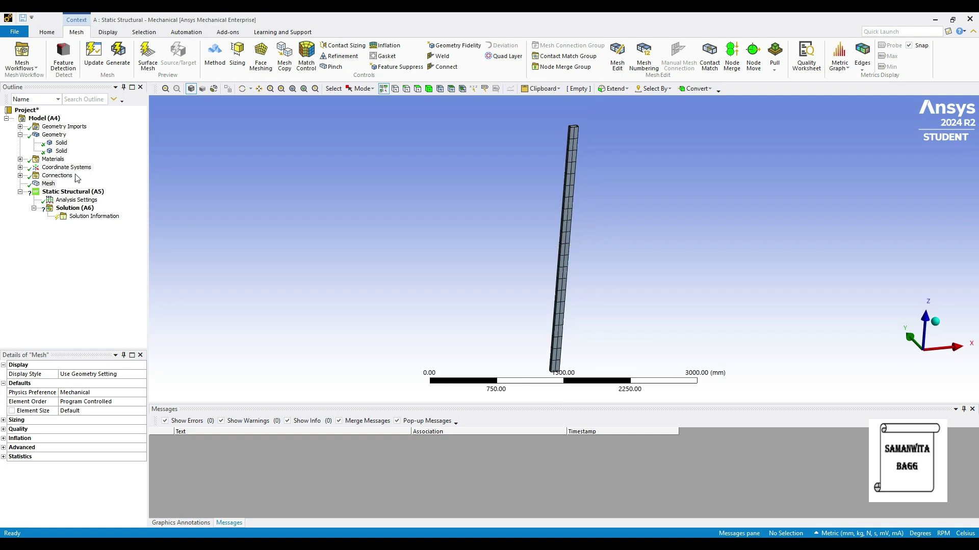
Step: Add a fixed support to the Static Structural analysis, scoped to the core and casing faces at the column's lower end
left_click(83, 192)
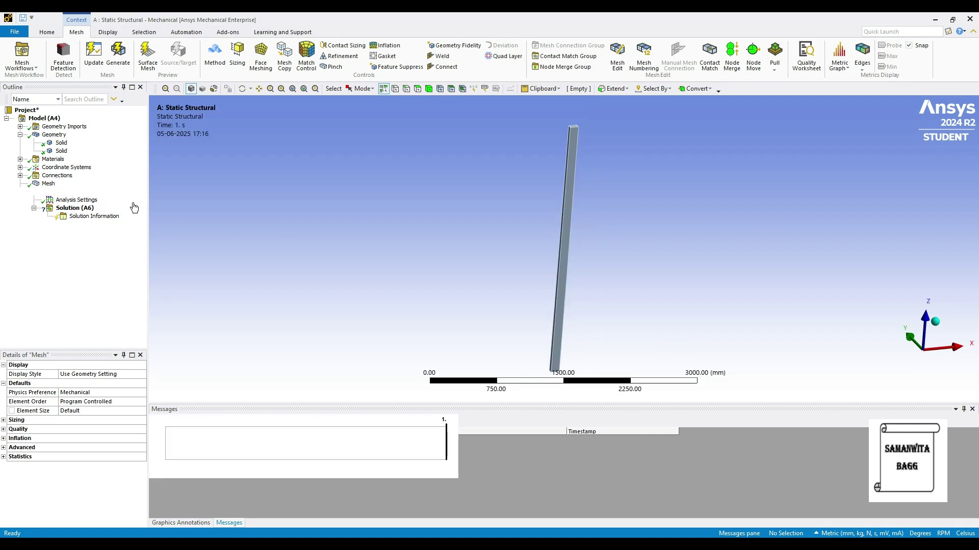
right_click(83, 193)
mouse_move(117, 199)
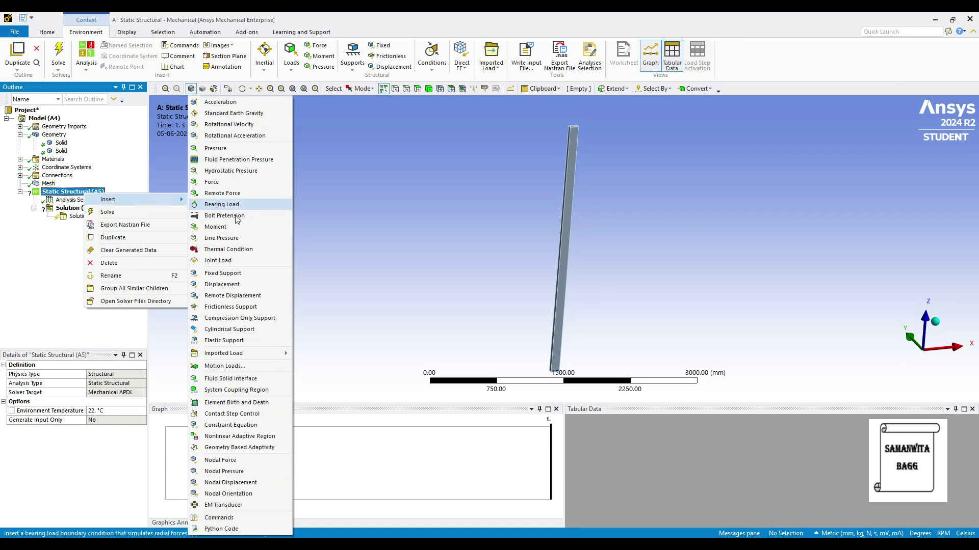
left_click(253, 273)
mouse_move(557, 286)
middle_mouse_down()
mouse_move(571, 260)
mouse_move(567, 288)
middle_mouse_up()
scroll(566, 291, "up", 3)
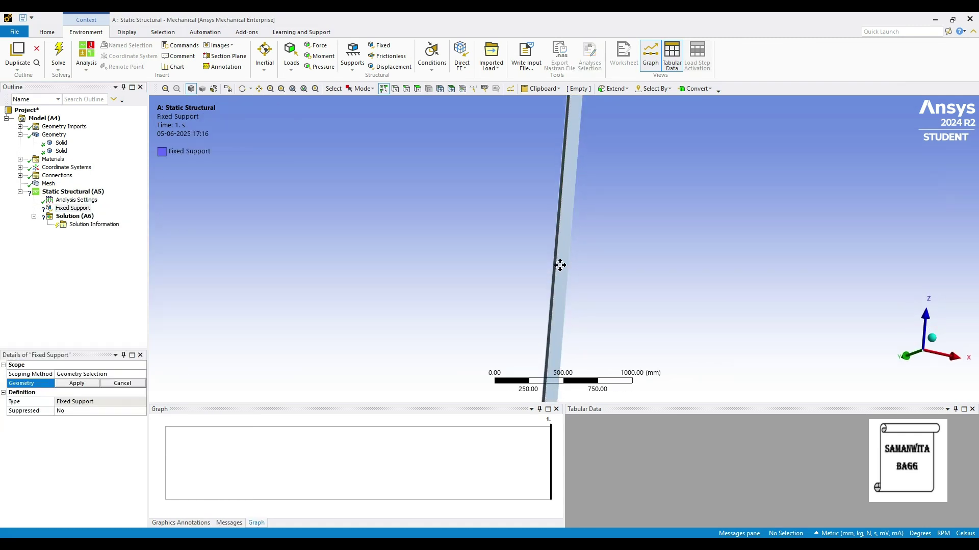
scroll(548, 274, "up", 3)
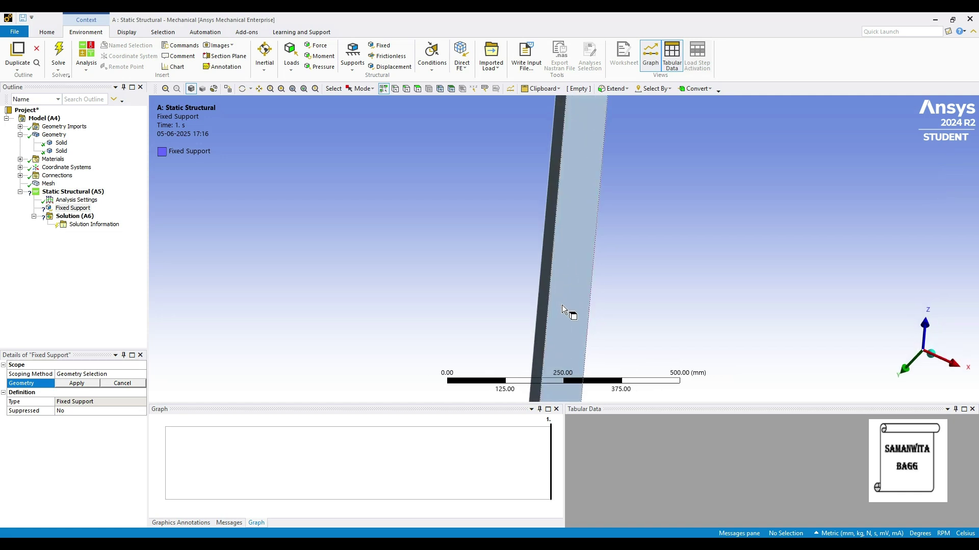
scroll(549, 273, "up", 2)
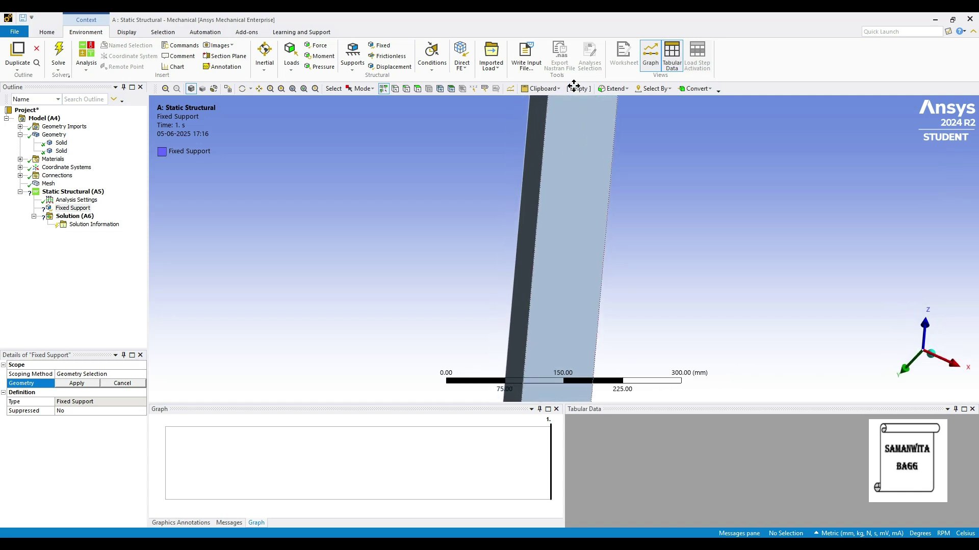
middle_click_drag(535, 268, 551, 208, "ctrl")
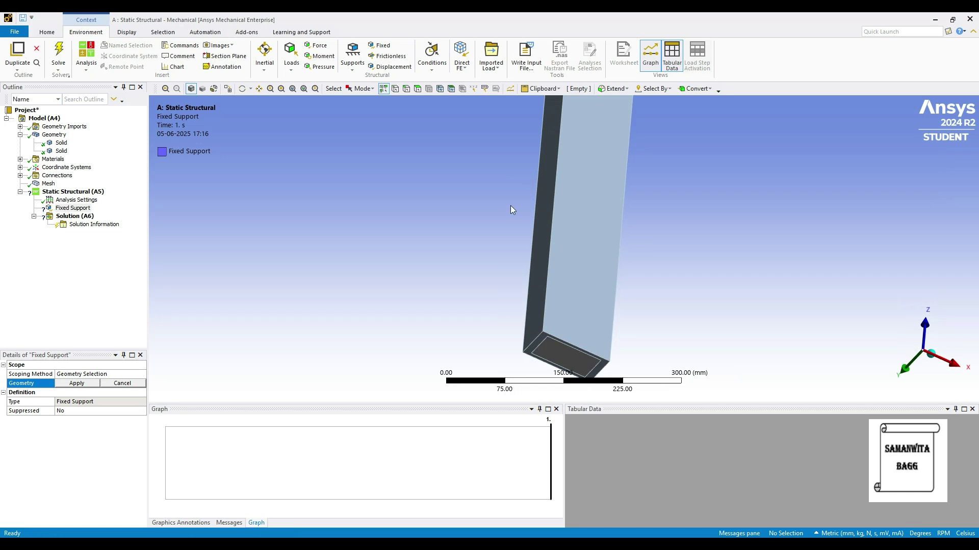
left_click(418, 89)
left_click(538, 345)
left_click(70, 383)
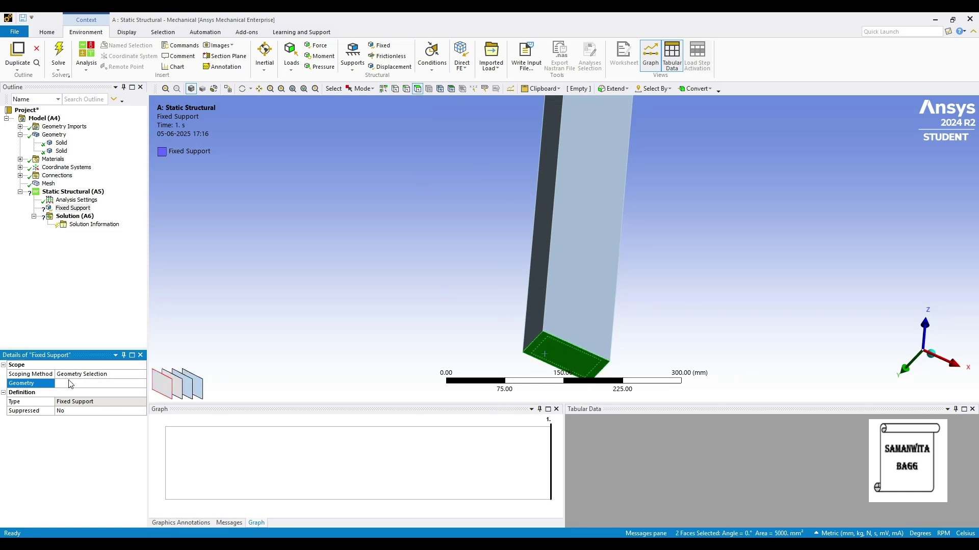
Step: Add a force to the Static Structural analysis, scoped to the core and casing faces at the column's upper end
scroll(471, 320, "down", 2)
middle_click_drag(597, 237, 509, 349, "ctrl")
middle_click_drag(525, 222, 514, 326, "ctrl")
middle_click_drag(526, 248, 485, 324, "ctrl")
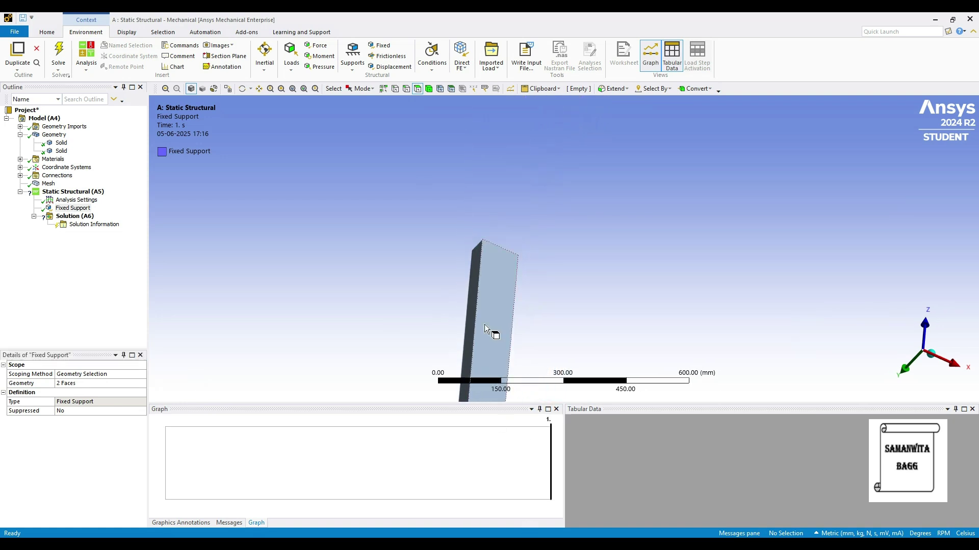
middle_click_drag(512, 272, 502, 370)
scroll(512, 299, "up", 3)
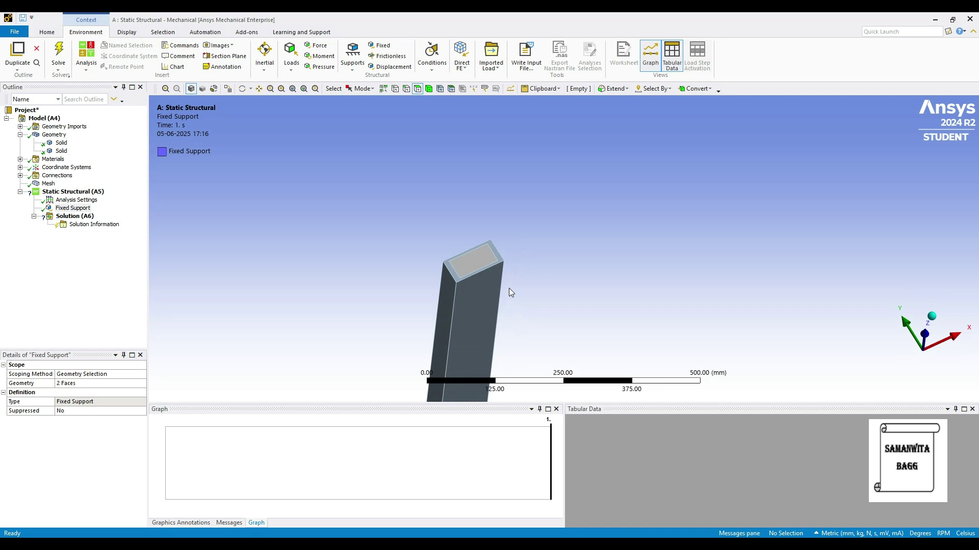
left_click(445, 261)
left_click(457, 253, "ctrl")
right_click(439, 258)
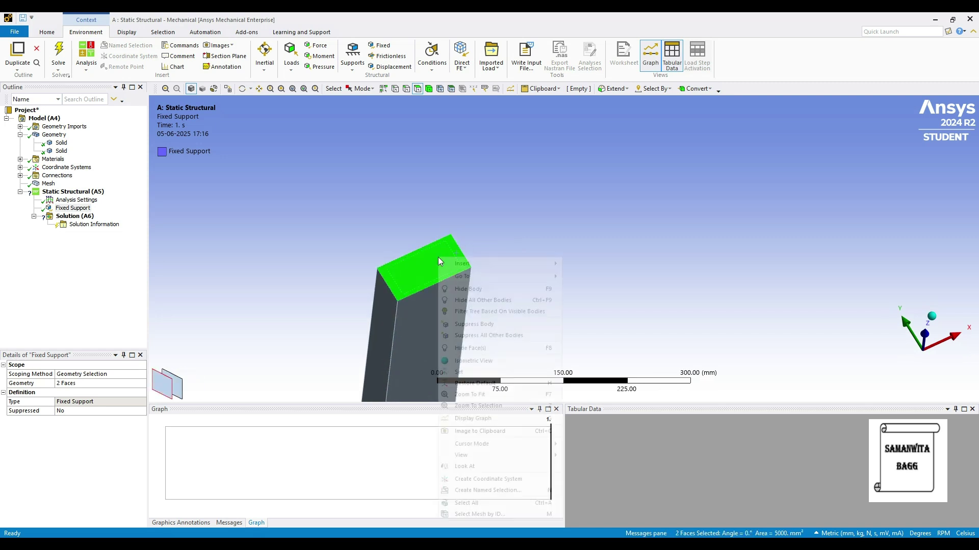
mouse_move(484, 272)
left_click(604, 335)
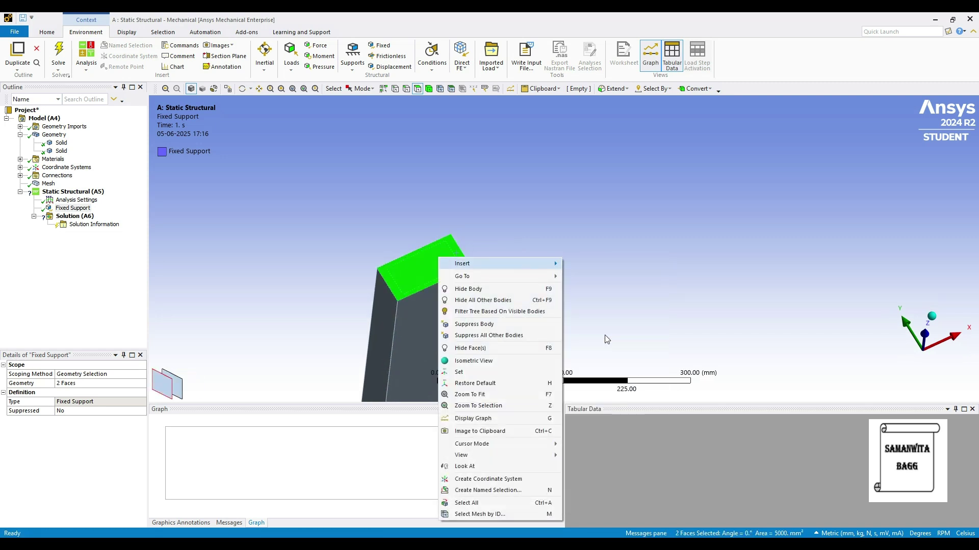
Step: Define the force by components and set its Z component to 8000 N
left_click(143, 412)
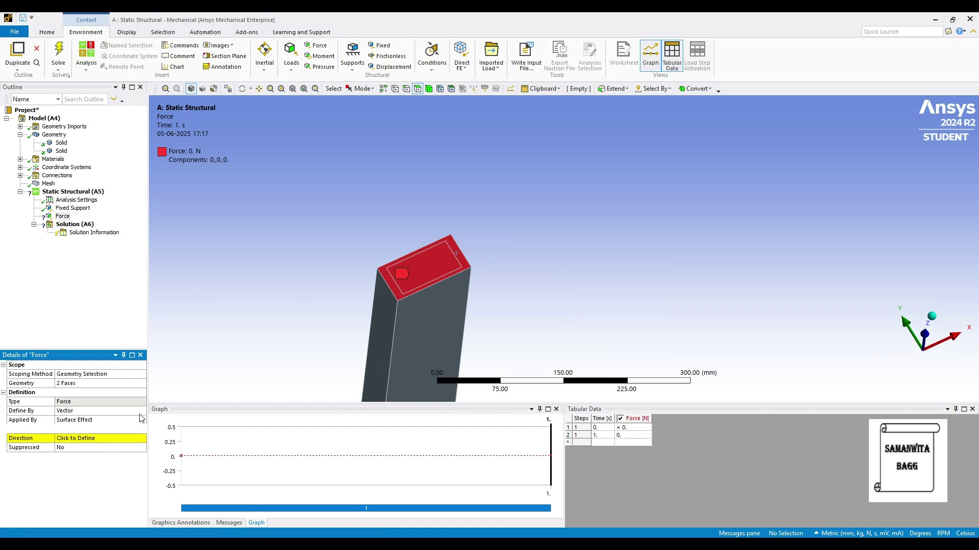
left_click(144, 411)
left_click(97, 418)
left_click(77, 457)
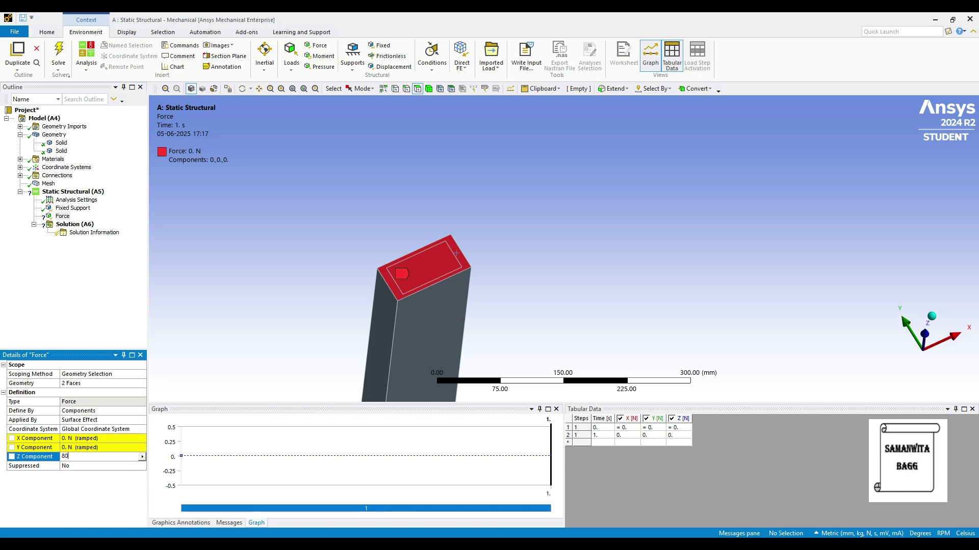
key("Return")
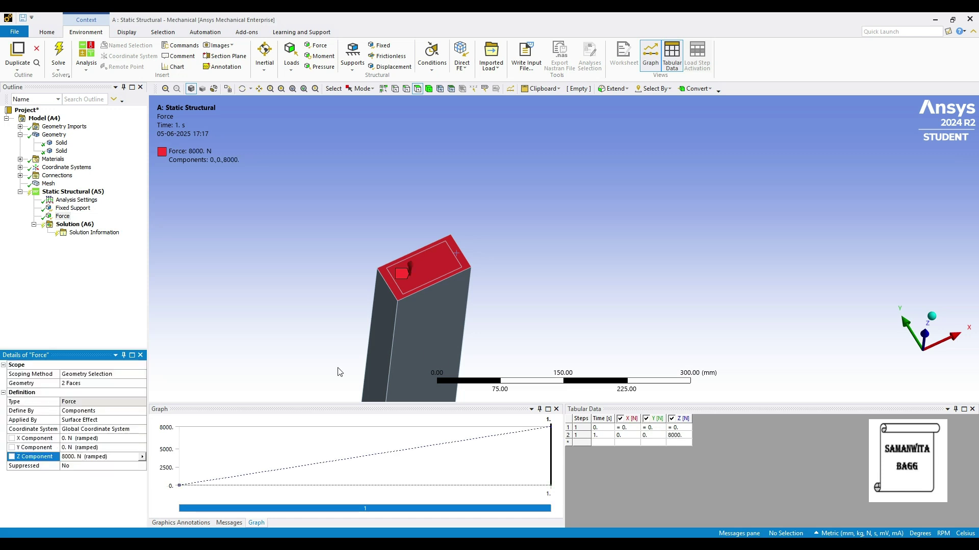
Step: Reverse the force to act down the column by setting its Z component to -8000 N
middle_click_drag(491, 312, 479, 287)
middle_click_drag(441, 222, 433, 313, "ctrl")
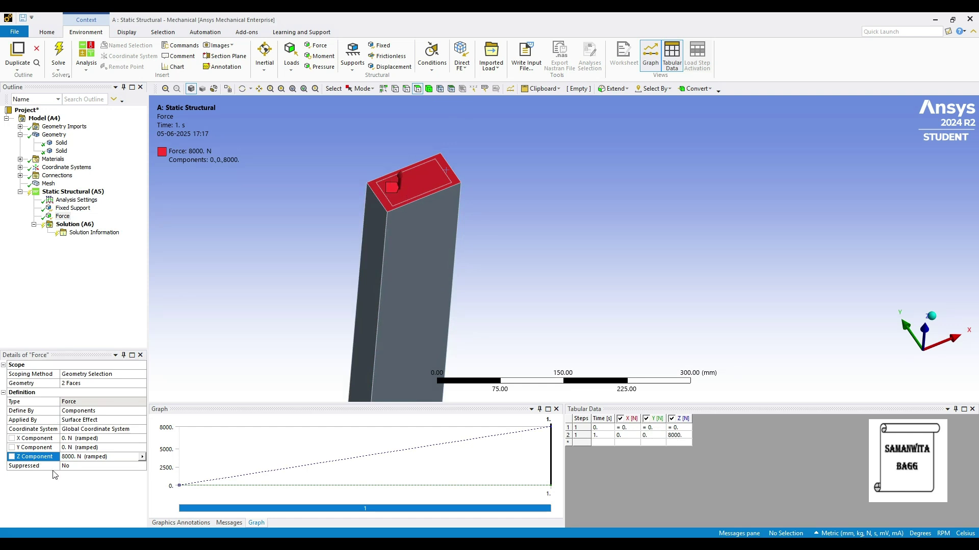
left_click(63, 457)
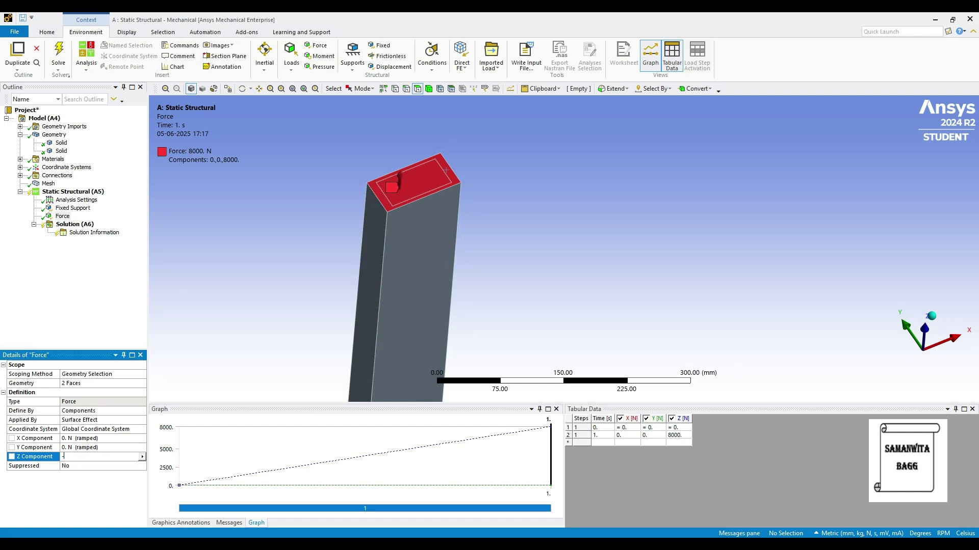
type("-8000")
key("Return")
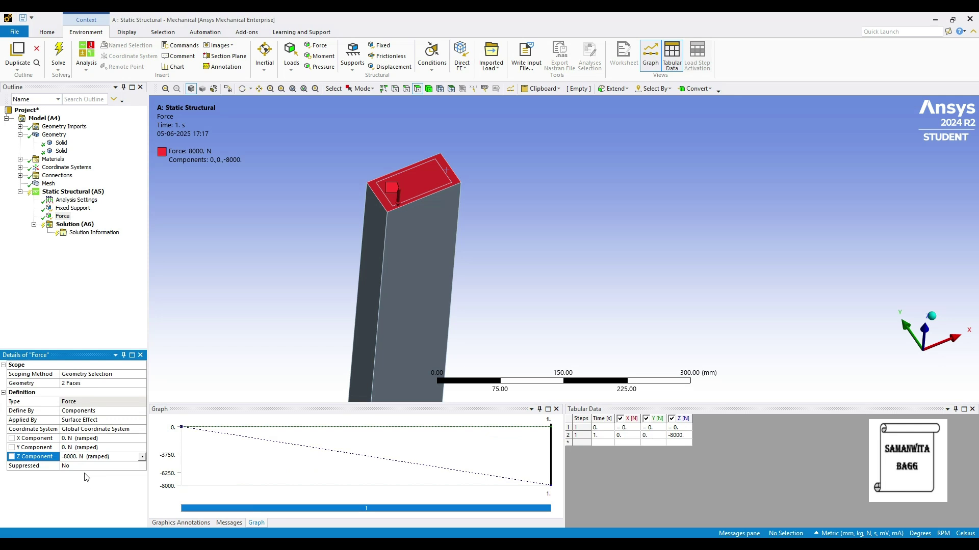
scroll(432, 294, "down", 4)
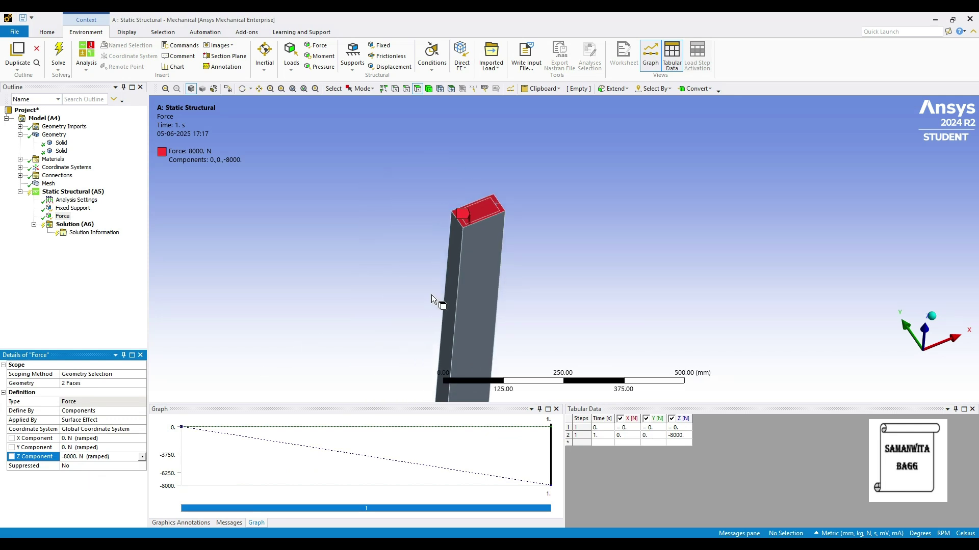
middle_click_drag(470, 274, 437, 206, "ctrl")
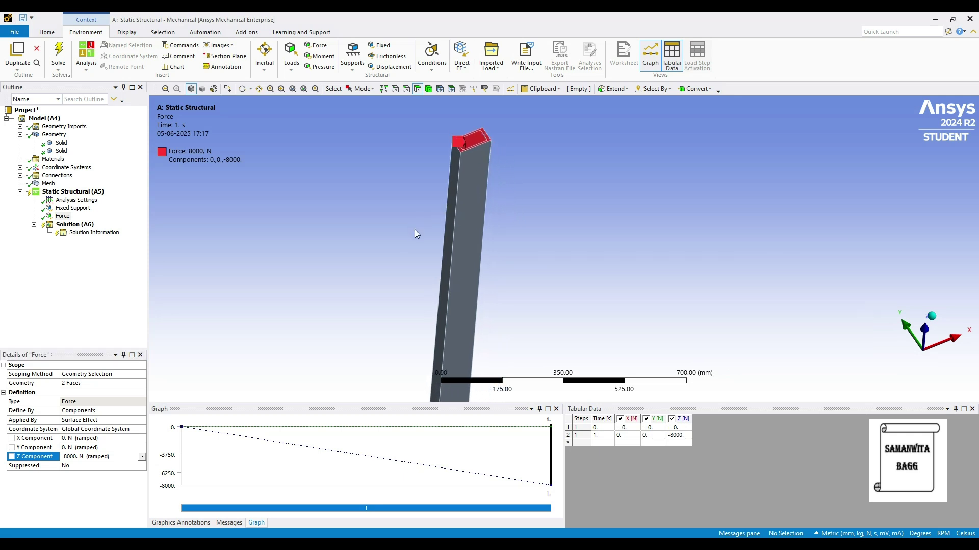
scroll(415, 229, "down", 3)
mouse_move(488, 277)
middle_mouse_down("ctrl")
mouse_move(465, 204)
mouse_move(457, 212)
middle_mouse_up("ctrl")
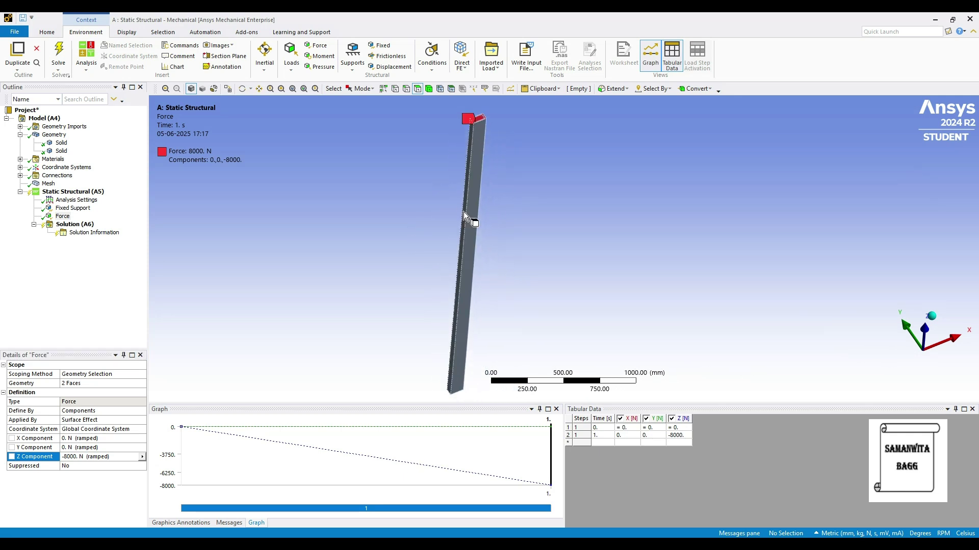
Step: Add a Total Deformation result to the solution
left_click(89, 226)
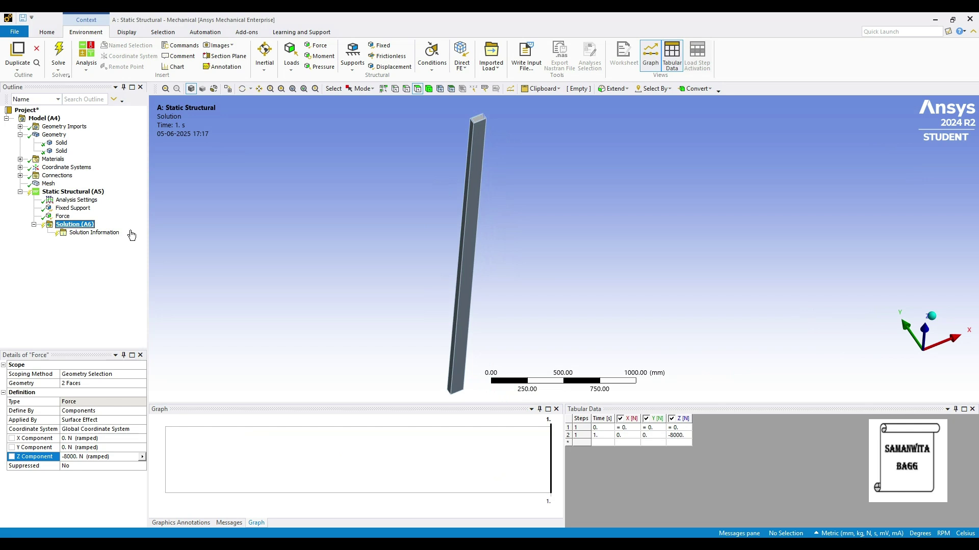
right_click(90, 225)
mouse_move(153, 230)
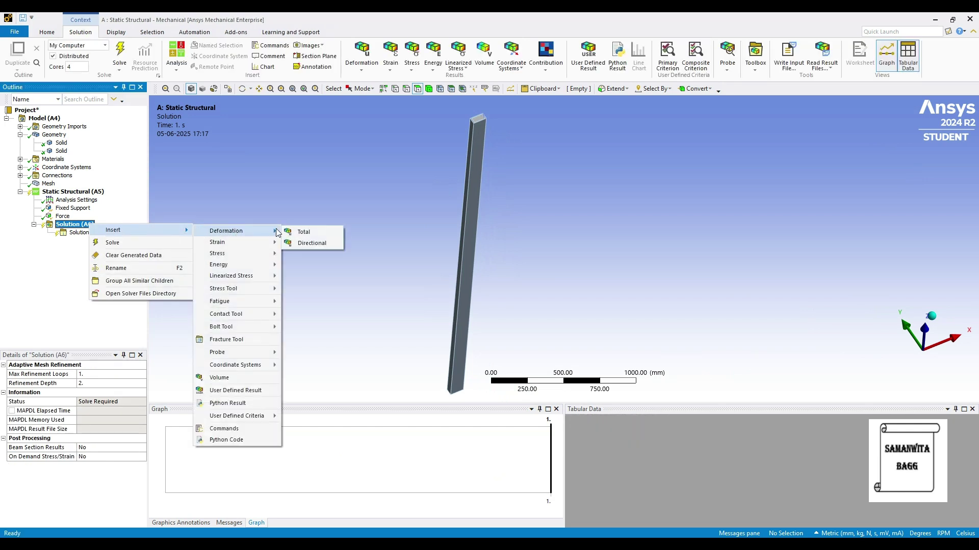
left_click(304, 232)
Step: Add a Directional Deformation result to the solution and orient it along the Z axis
right_click(86, 225)
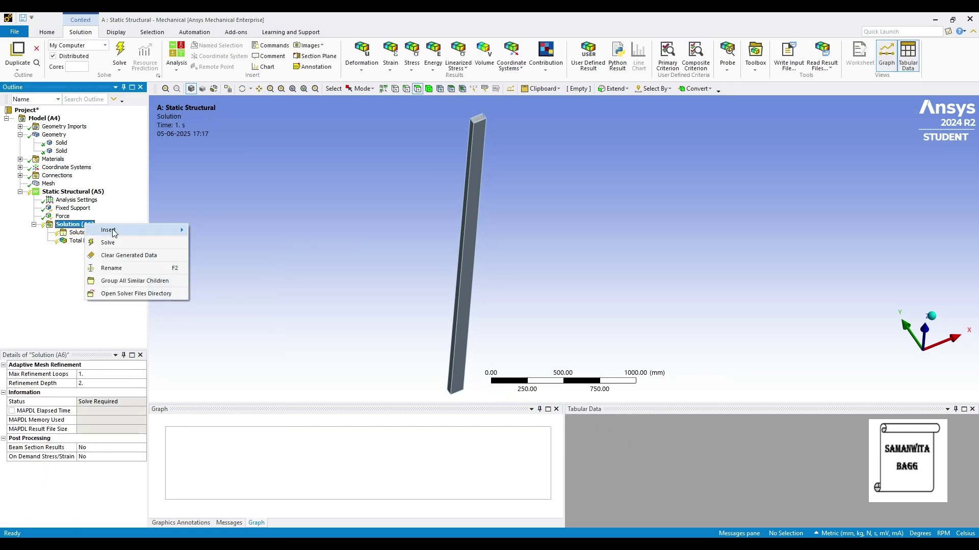
mouse_move(113, 232)
mouse_move(252, 232)
left_click(290, 243)
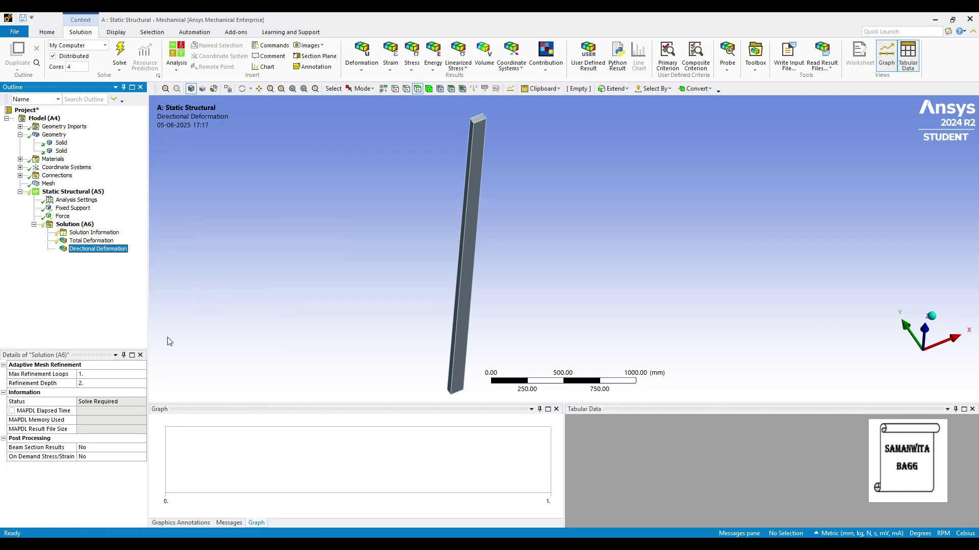
left_click(102, 411)
left_click(133, 411)
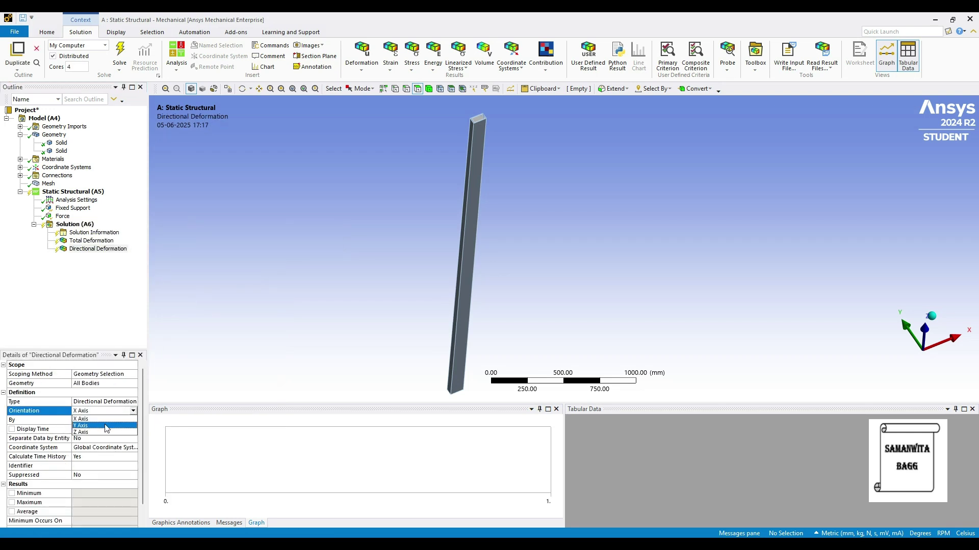
left_click(103, 428)
Step: Add equivalent (von-Mises) strain and equivalent (von-Mises) stress results to the solution
right_click(88, 225)
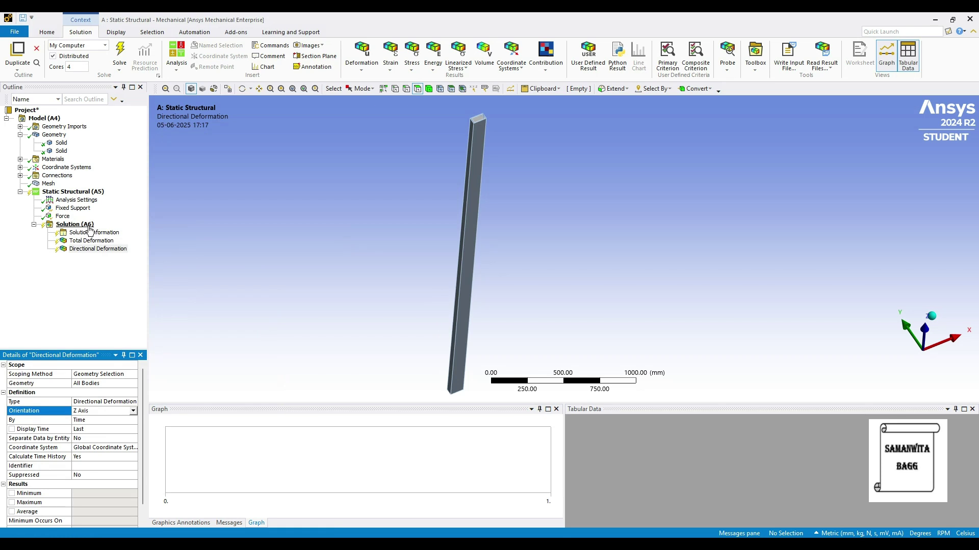
mouse_move(105, 233)
mouse_move(224, 243)
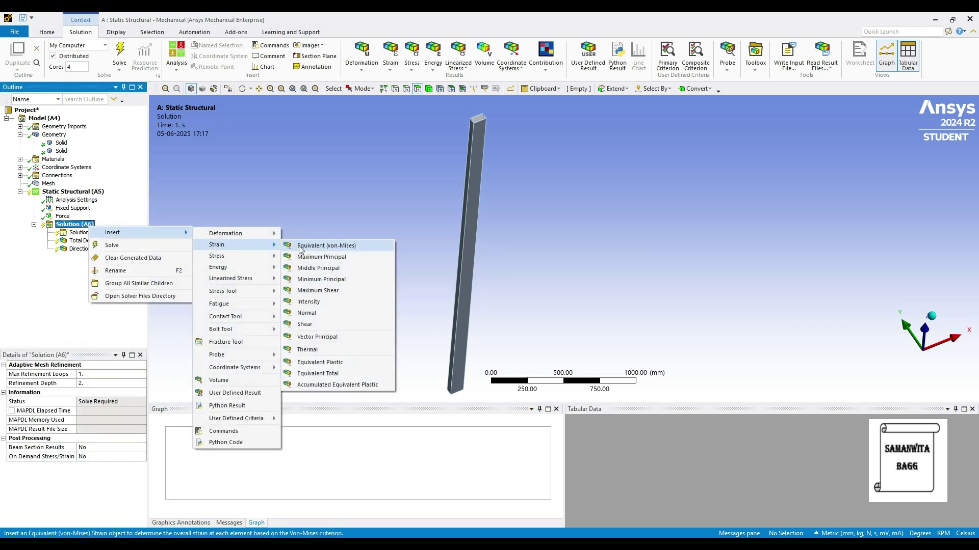
left_click(316, 244)
right_click(74, 224)
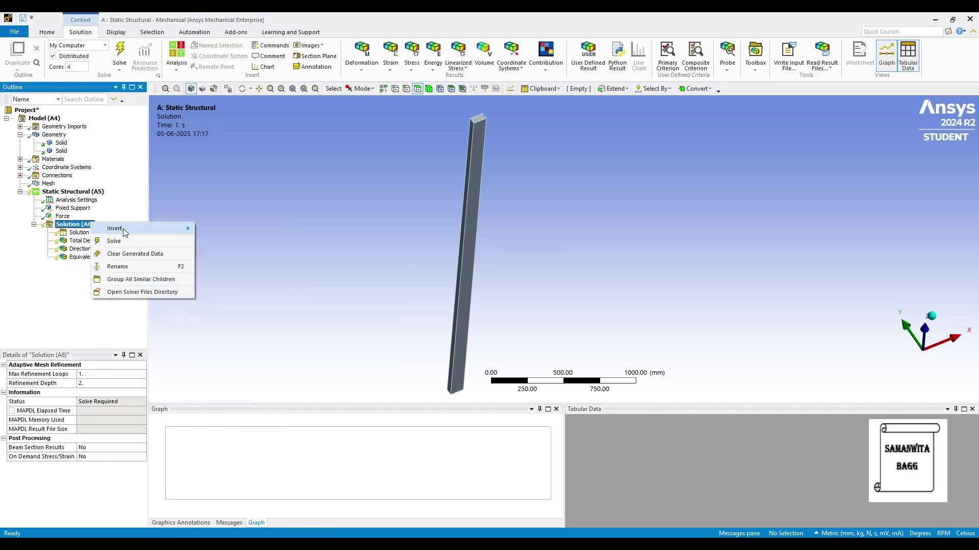
mouse_move(115, 228)
mouse_move(225, 252)
left_click(316, 253)
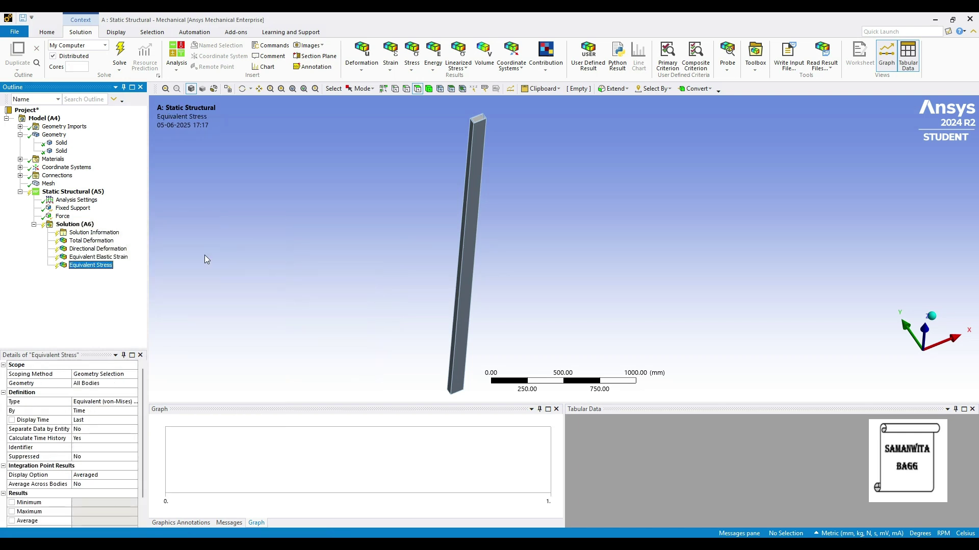
Step: Solve the static structural analysis and display the Total Deformation result on the whole column
left_click(90, 225)
key("F5")
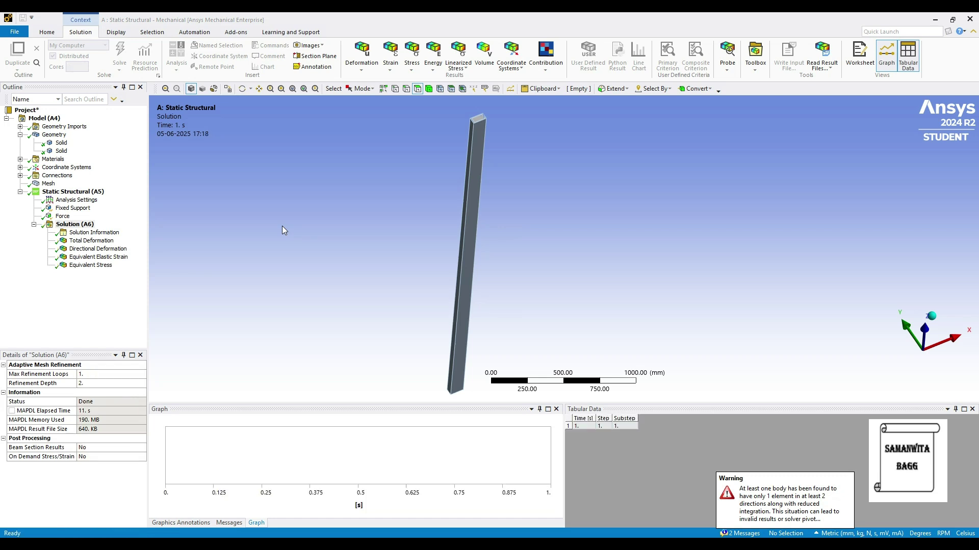
left_click(91, 240)
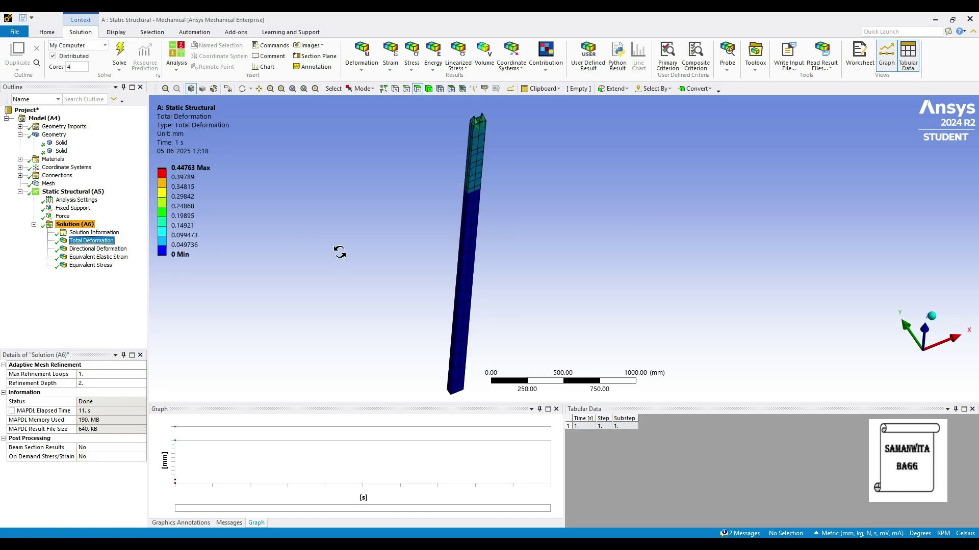
left_click_drag(393, 234, 373, 225)
scroll(407, 231, "down", 4)
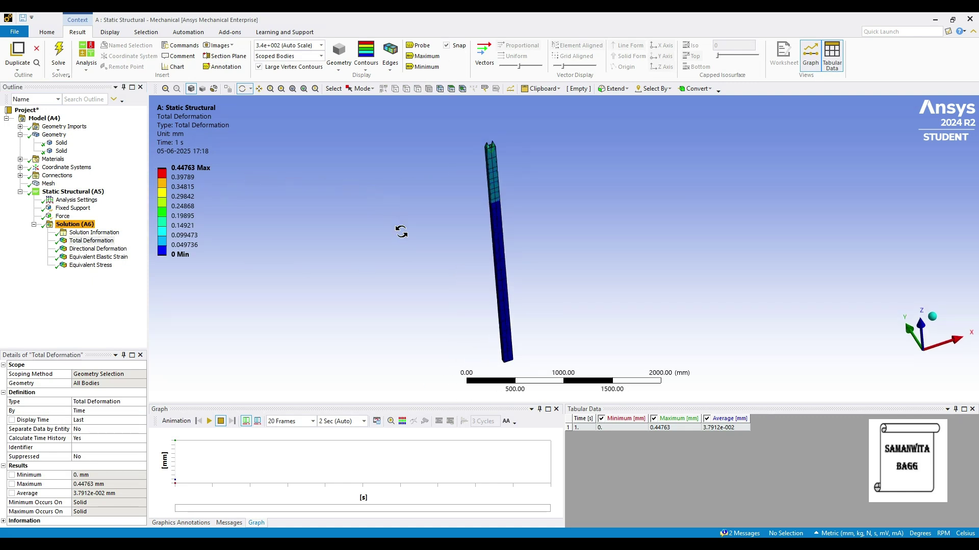
Step: Play the Total Deformation animation of the column and pause it
left_click(209, 421)
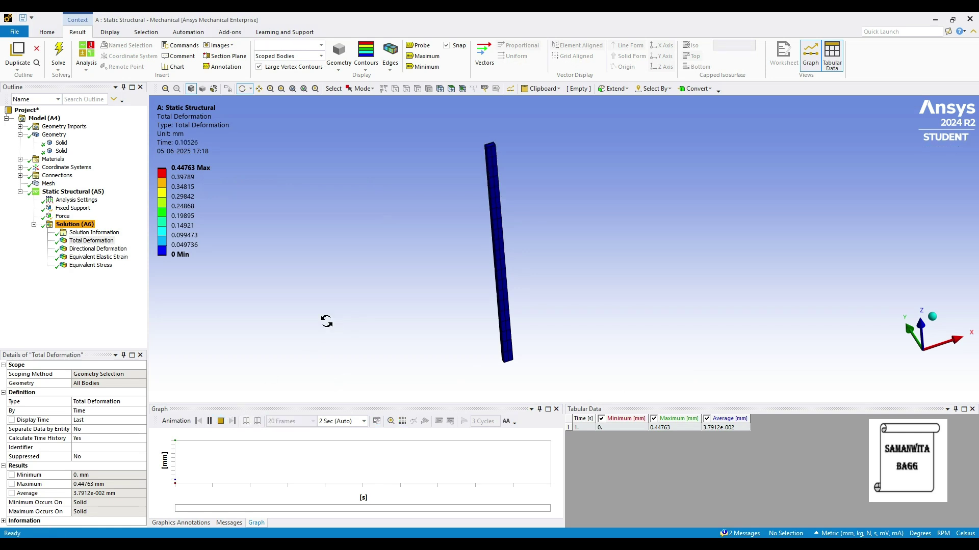
scroll(508, 214, "up", 2)
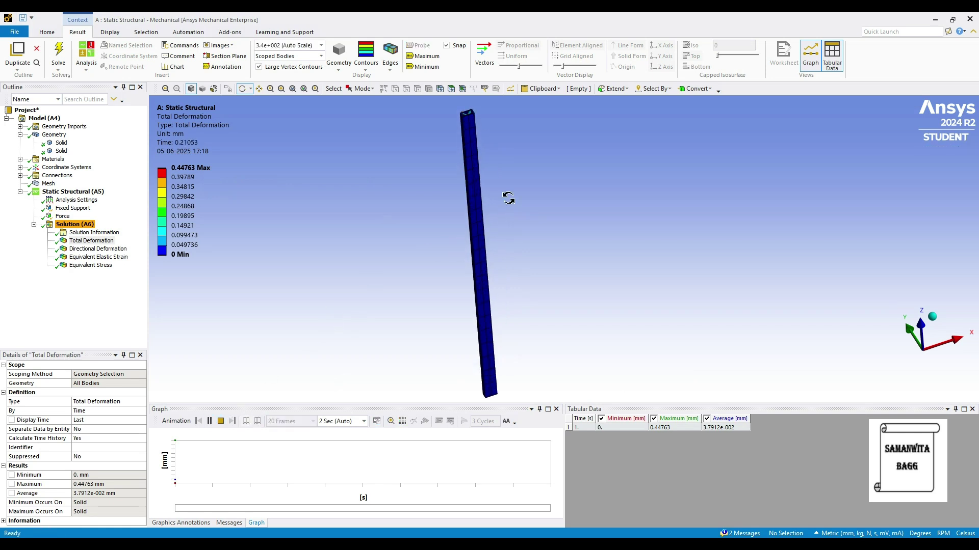
left_click(209, 421)
Step: Set the result display to No WireFrame edges and smooth contours
left_click(391, 57)
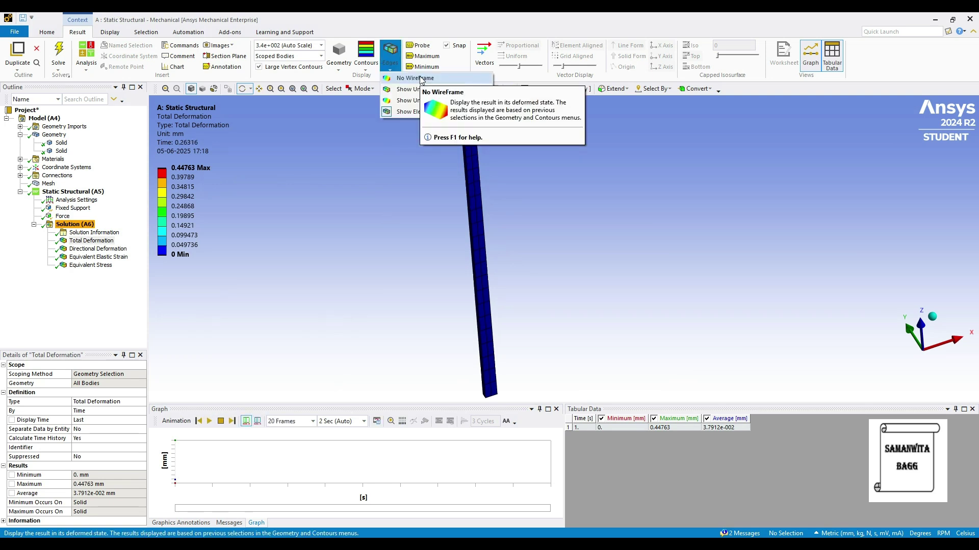
left_click(418, 78)
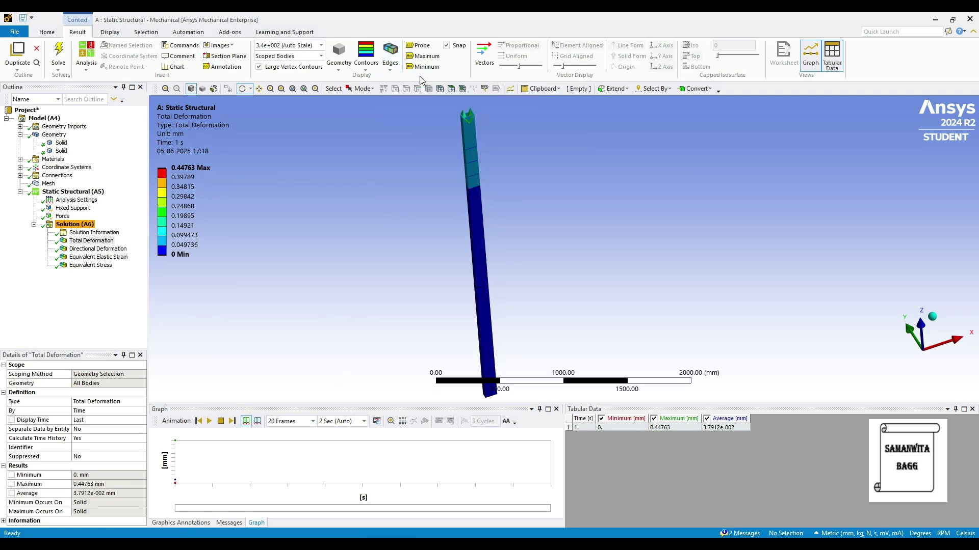
left_click(366, 71)
left_click(388, 79)
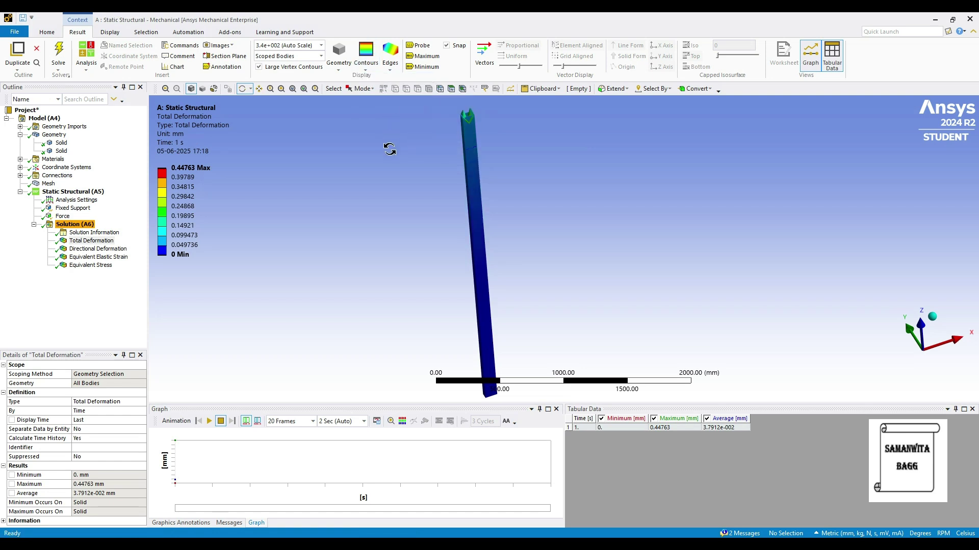
Step: Replay the Total Deformation animation, then display and animate the Z-axis Directional Deformation result
left_click(209, 421)
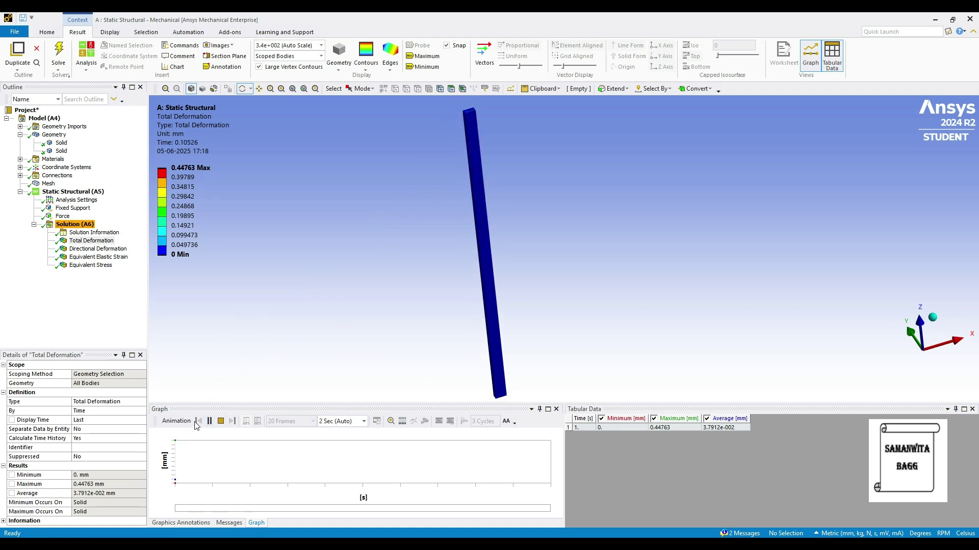
left_click(209, 421)
left_click(98, 249)
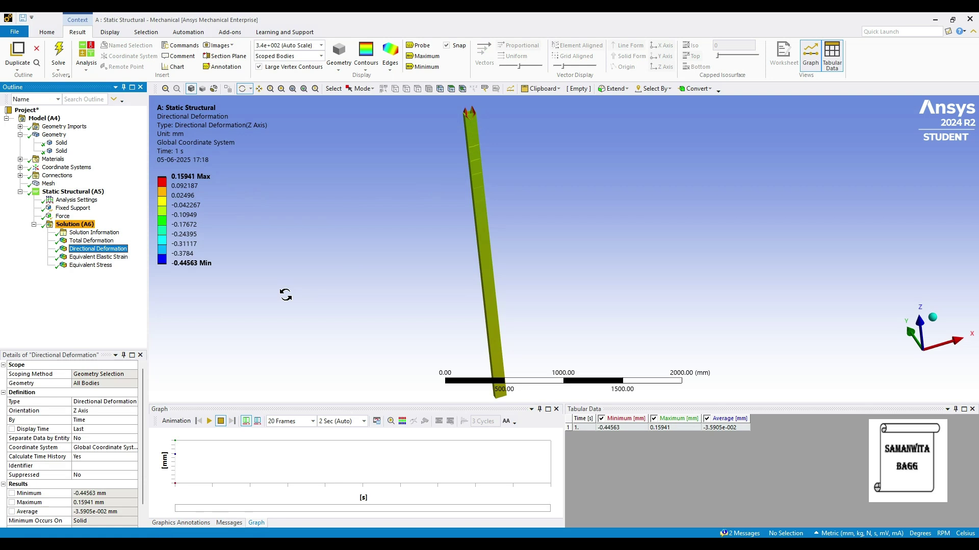
left_click(209, 421)
left_click(209, 421)
Step: Display the Equivalent Elastic Strain result and turn on its maximum and minimum labels
left_click(96, 257)
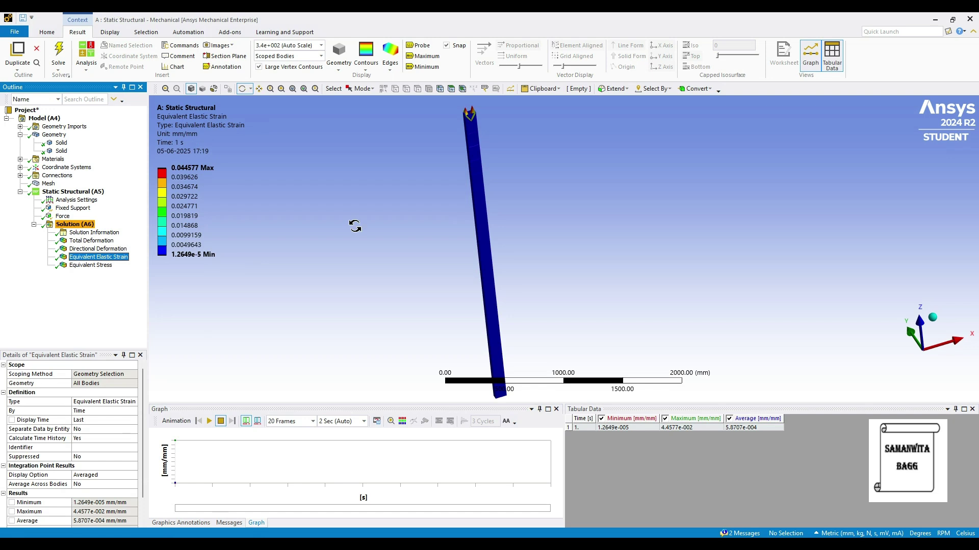
left_click_drag(422, 238, 466, 222)
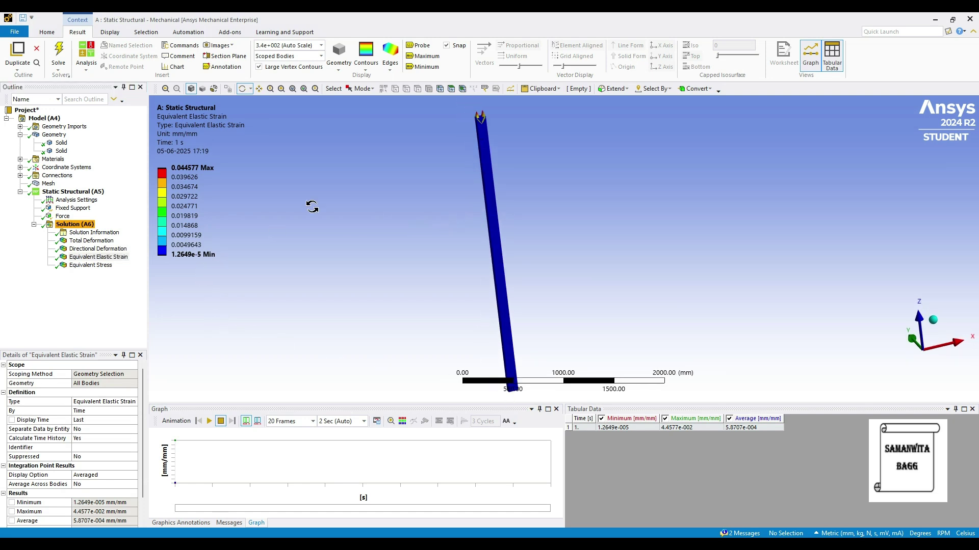
left_click(423, 56)
left_click(427, 67)
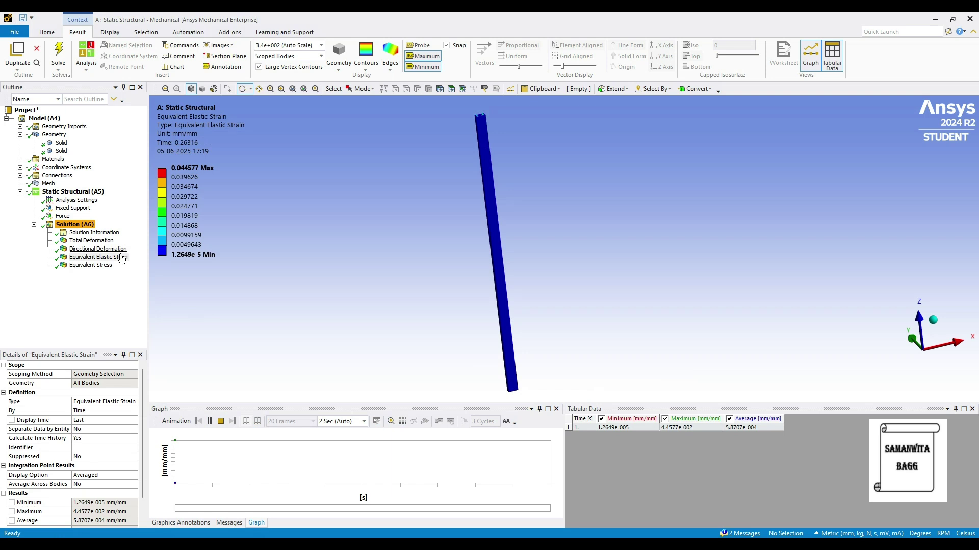
Step: Display the Equivalent Stress result and examine its animation along the column
left_click(102, 265)
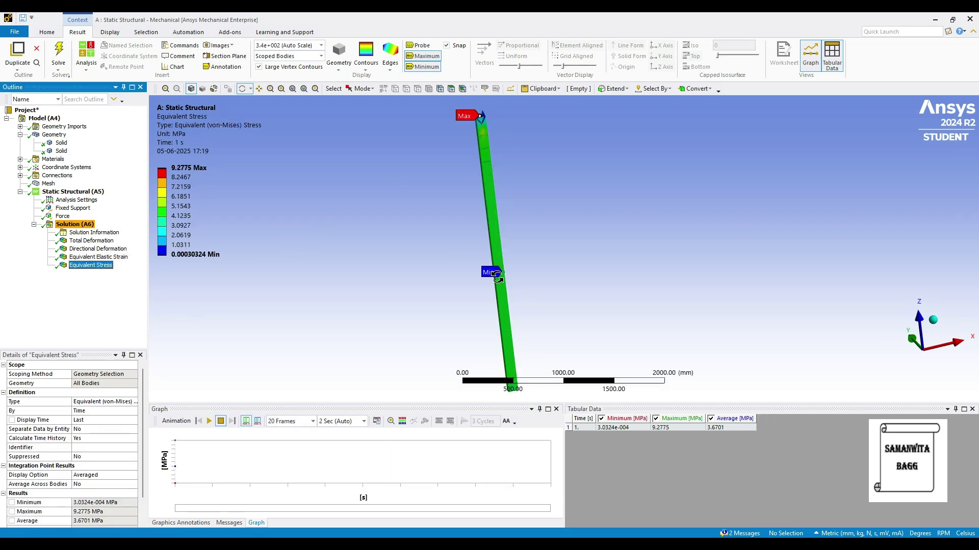
left_click(209, 421)
left_click(212, 423)
left_click(220, 299)
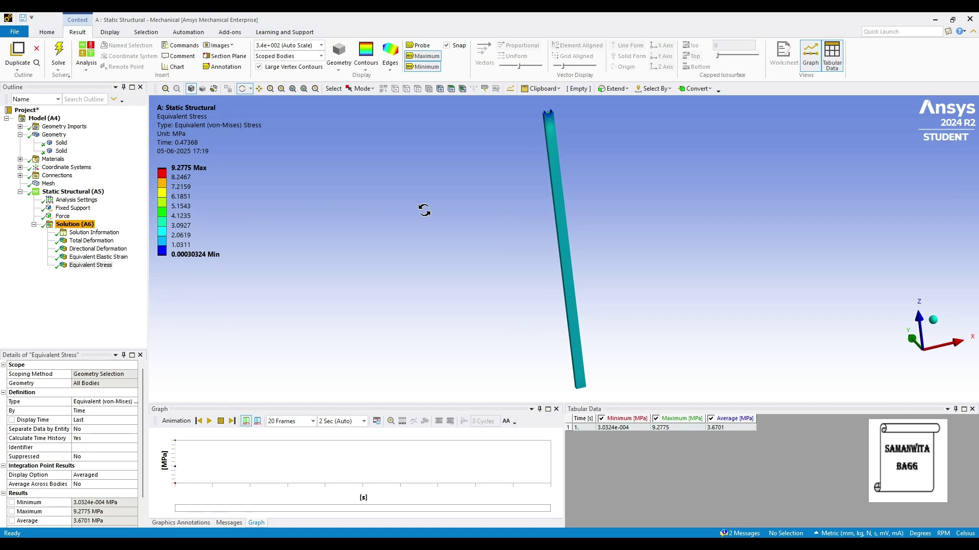
left_click_drag(557, 213, 577, 149)
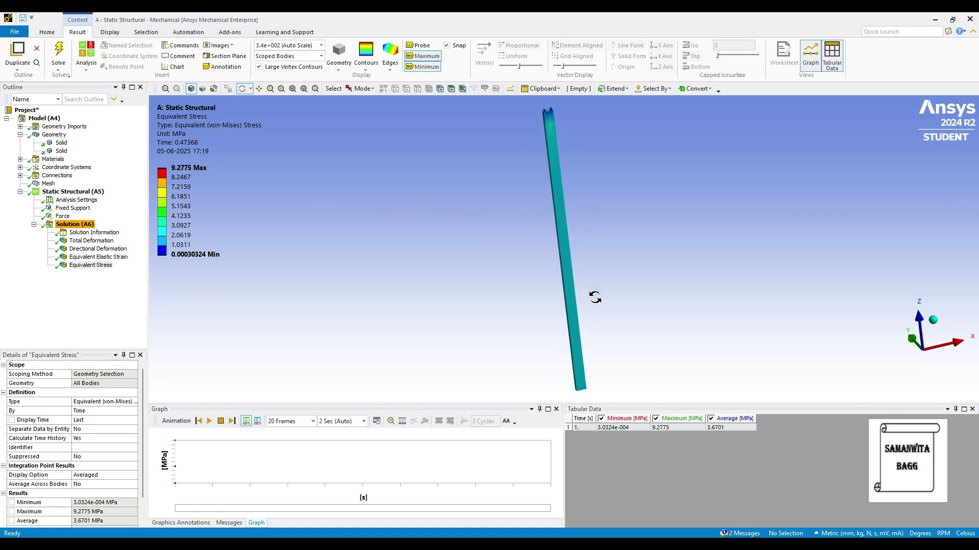